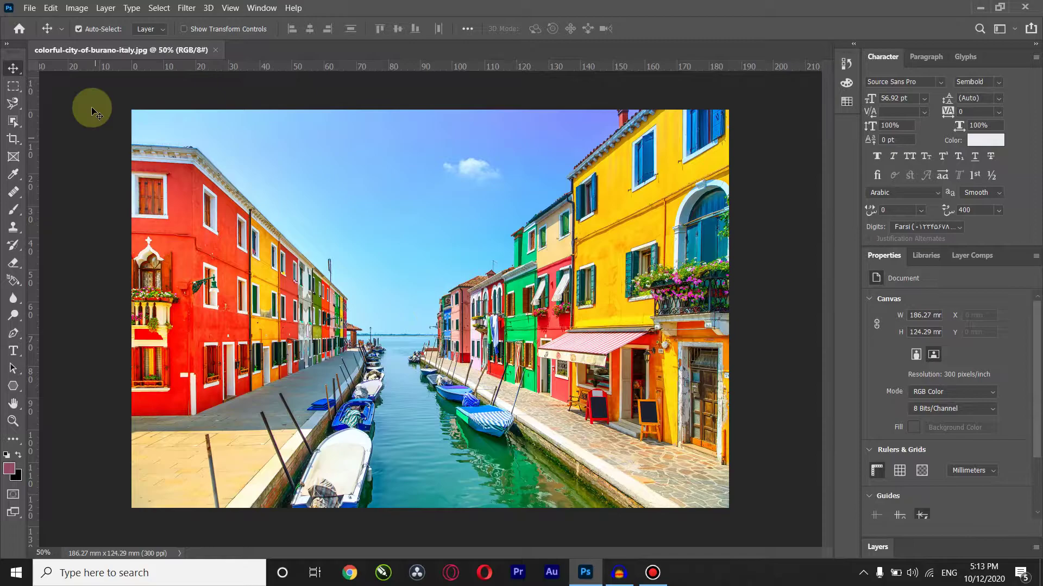
{"action": "left_click", "coordinate": [186, 7]}
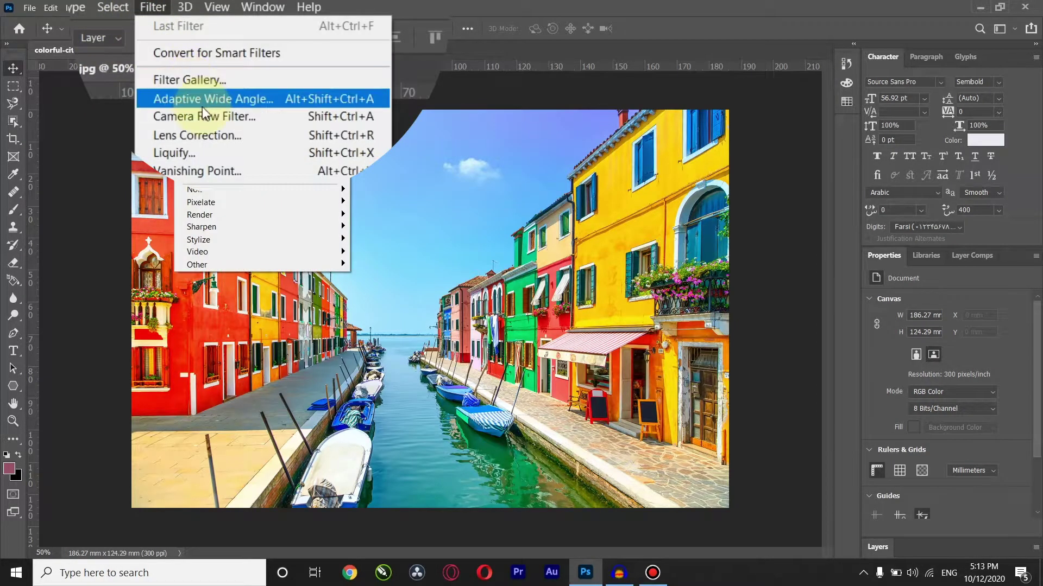
{"action": "left_click", "coordinate": [425, 163]}
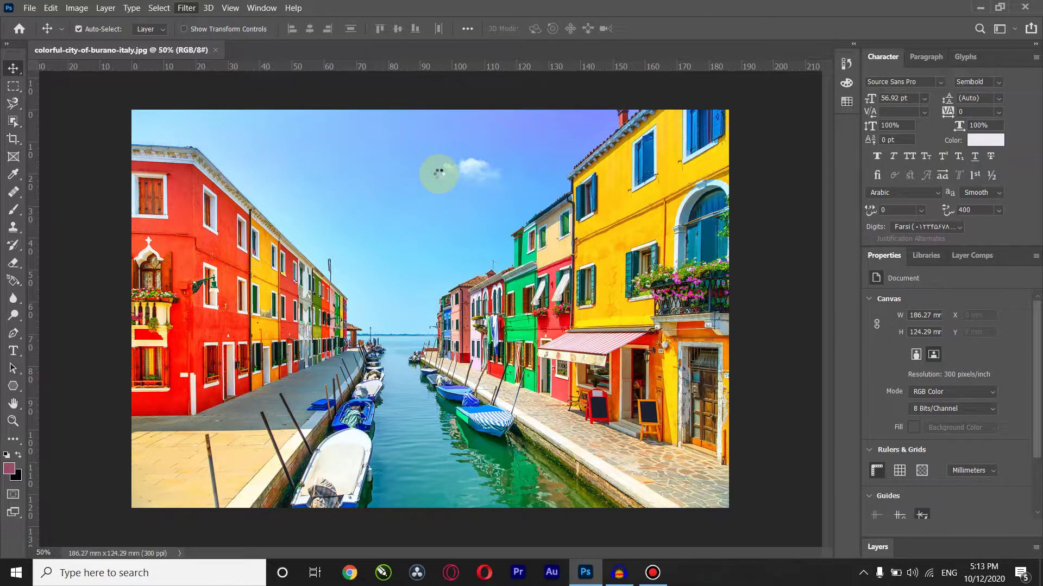
{"action": "scroll", "coordinate": [775, 400], "scroll_direction": "down", "scroll_amount": 3}
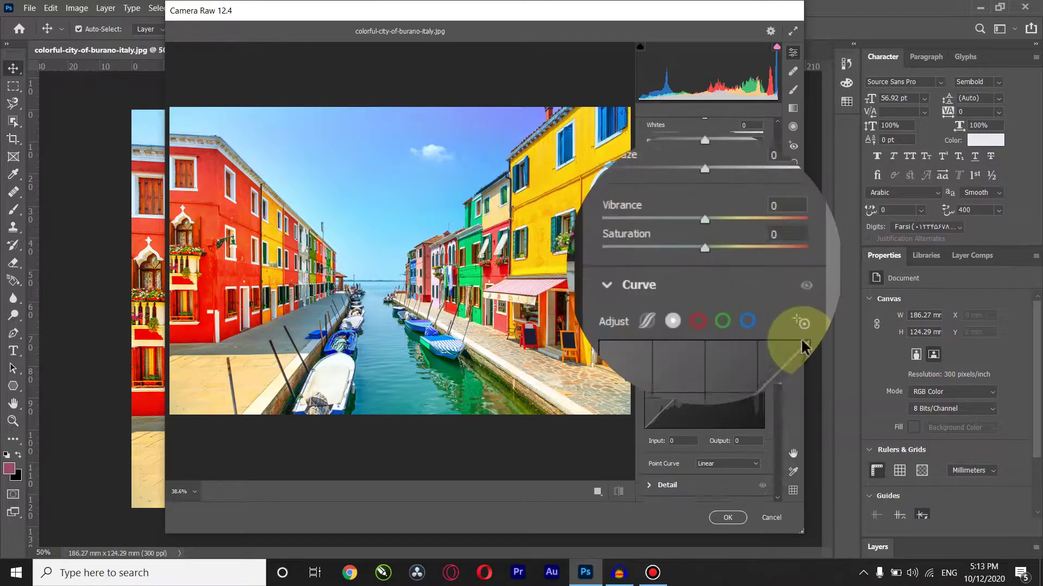
{"action": "left_click_drag", "start_coordinate": [705, 263], "coordinate": [597, 263]}
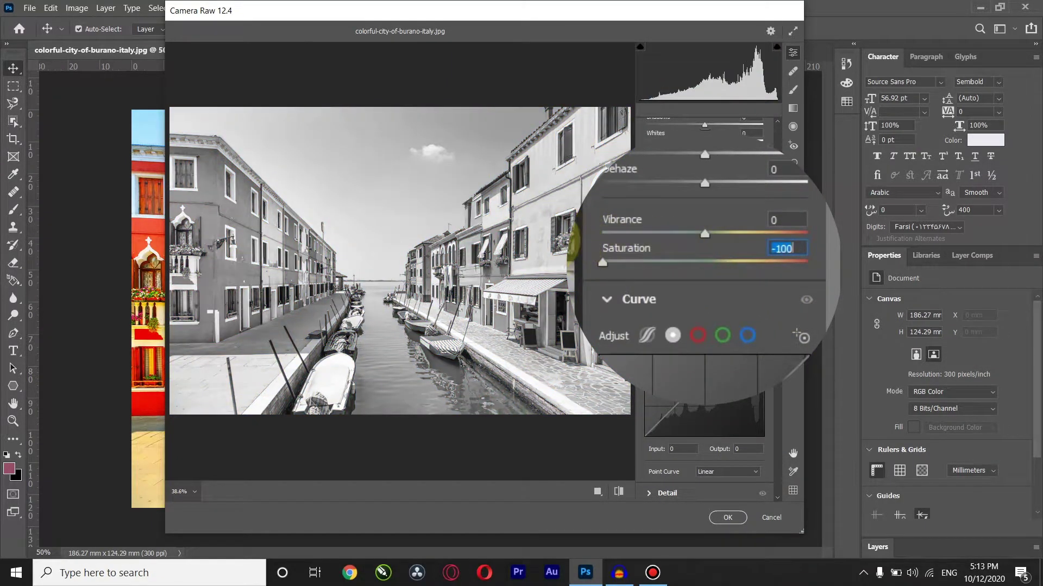
{"action": "left_click", "coordinate": [736, 517]}
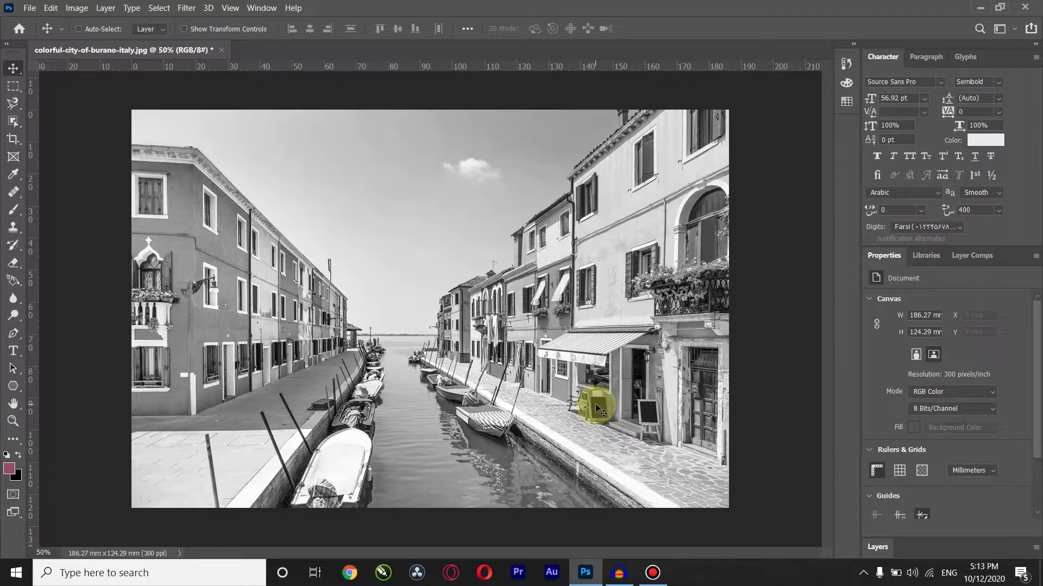
{"action": "key", "text": "ctrl+z"}
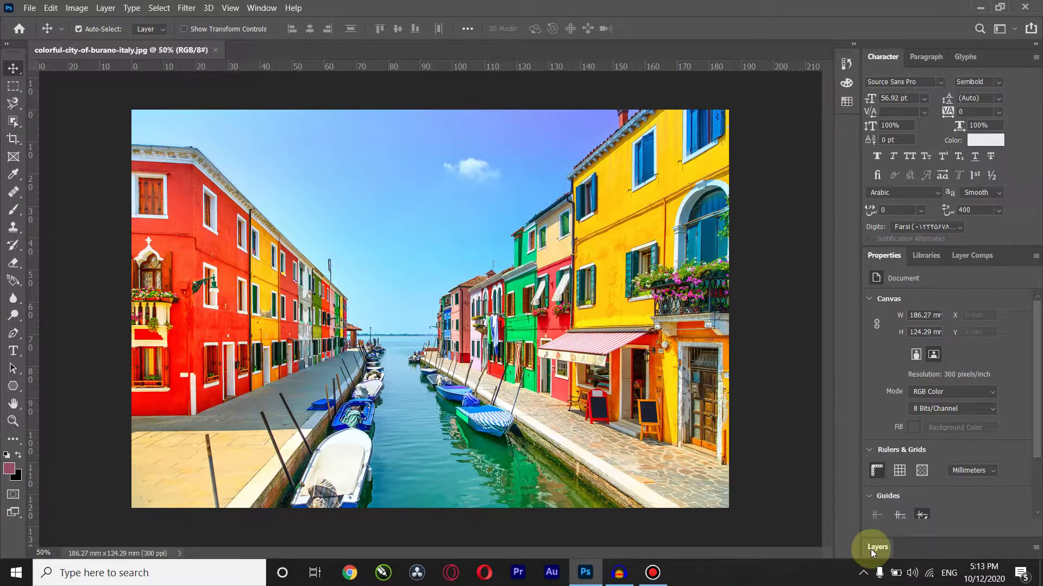
- Add a Black & White adjustment layer to the Burano photo and raise Cyans to 165
{"action": "left_click", "coordinate": [871, 549]}
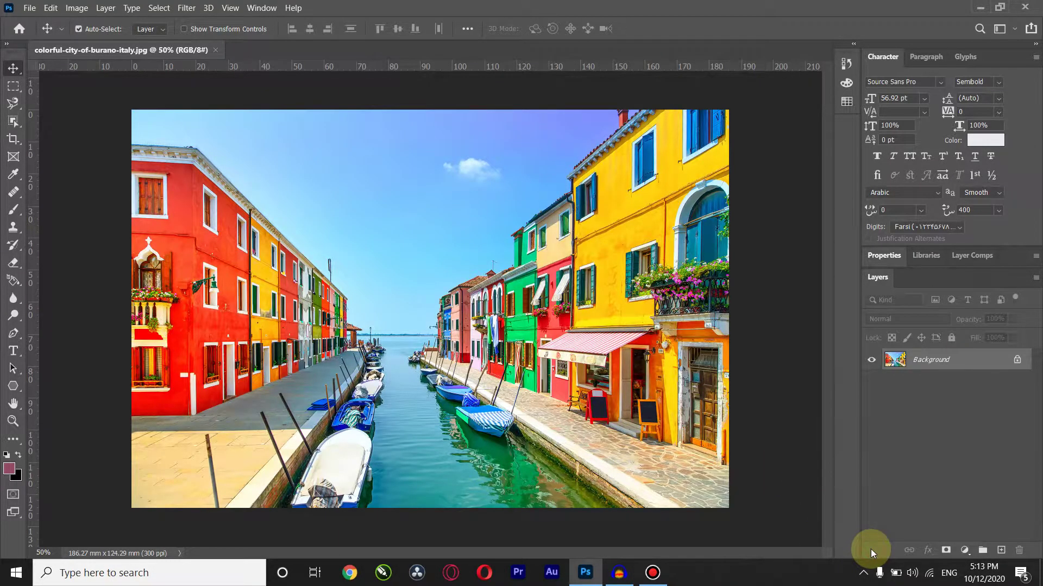
{"action": "left_click", "coordinate": [964, 556]}
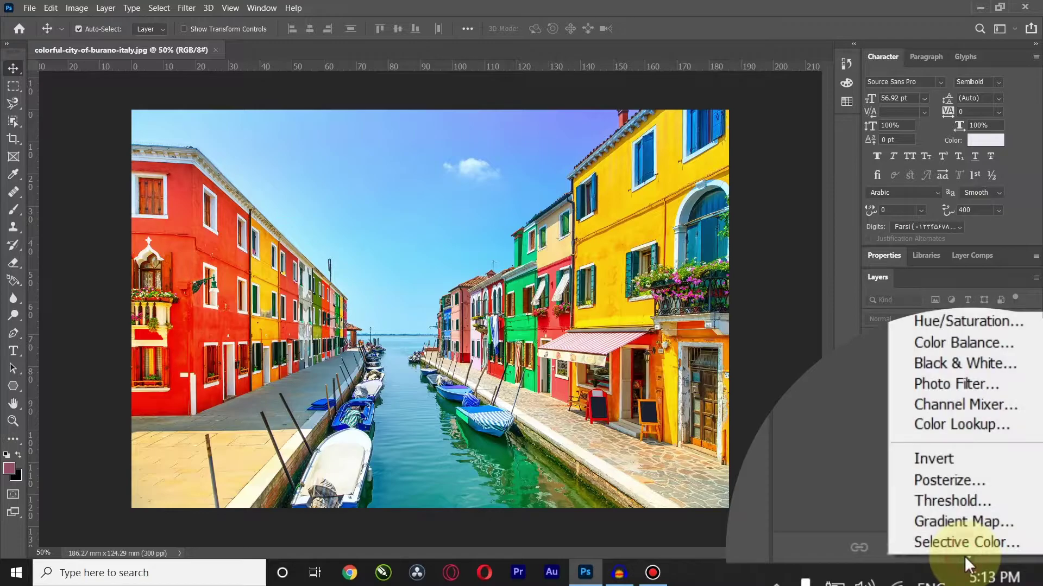
{"action": "left_click", "coordinate": [931, 364]}
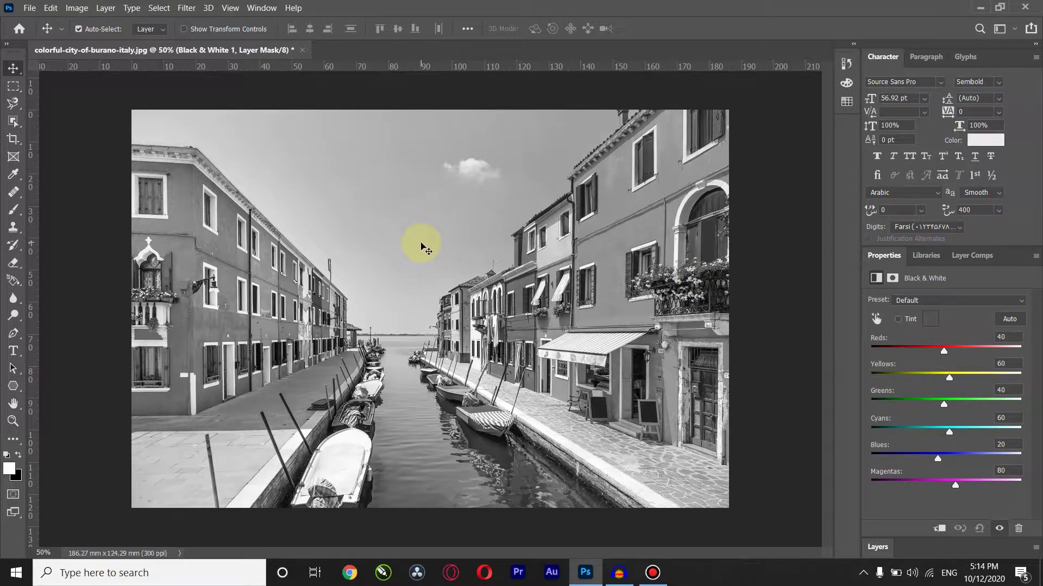
{"action": "left_click_drag", "start_coordinate": [949, 432], "coordinate": [982, 433]}
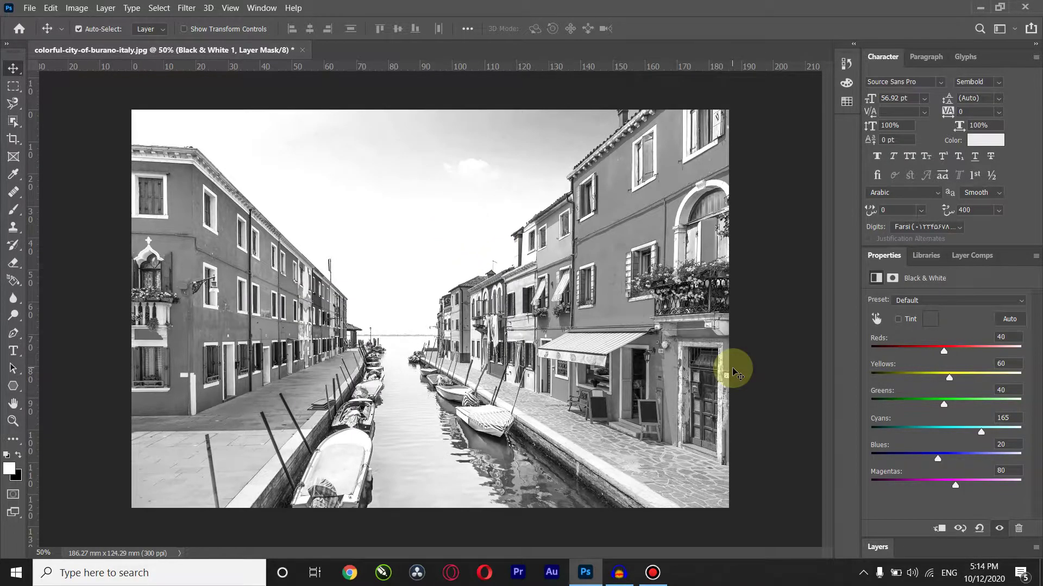
{"action": "left_click", "coordinate": [881, 546]}
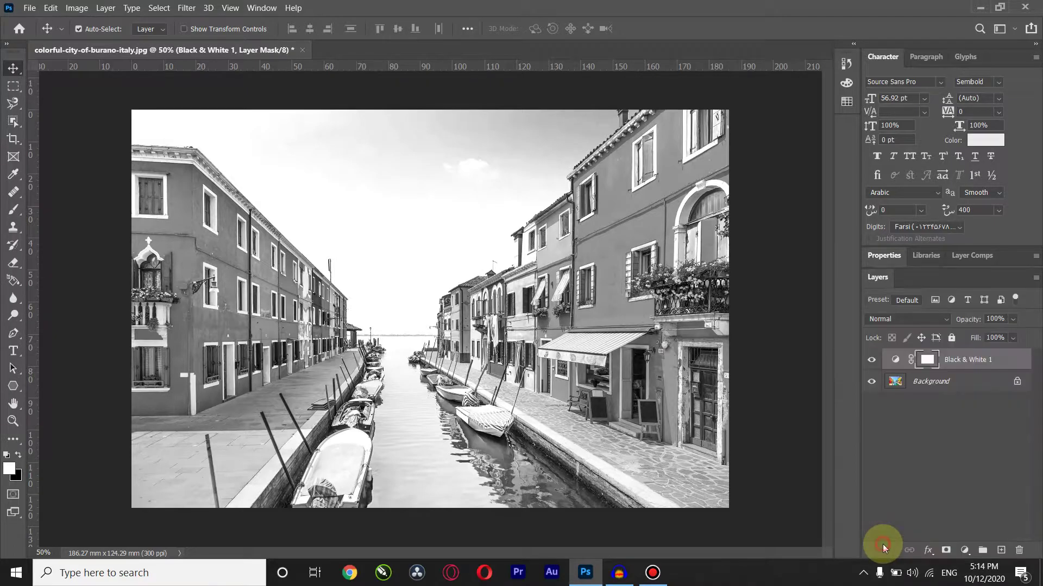
{"action": "left_click", "coordinate": [872, 363]}
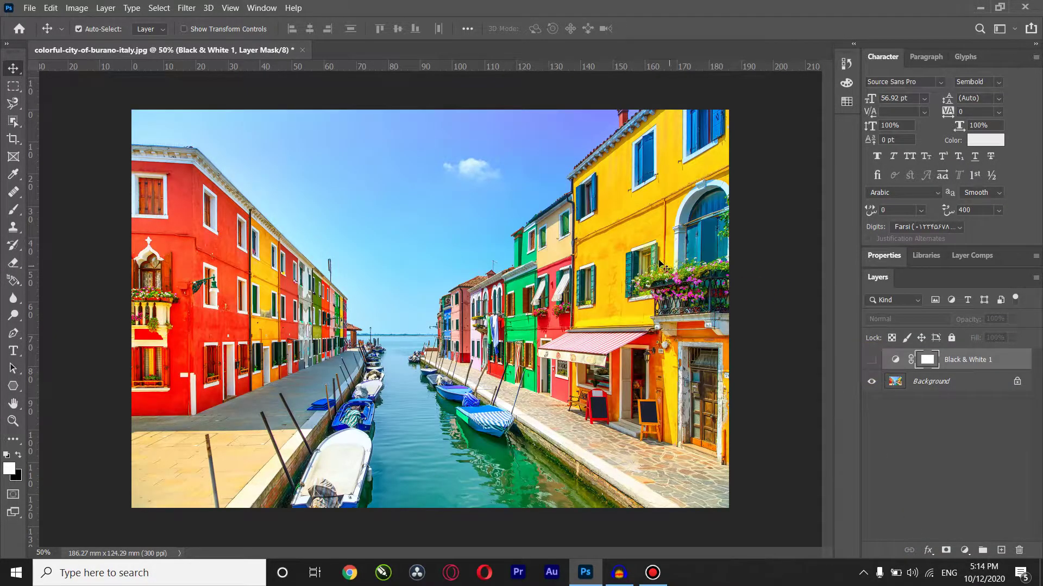
{"action": "left_click", "coordinate": [825, 361]}
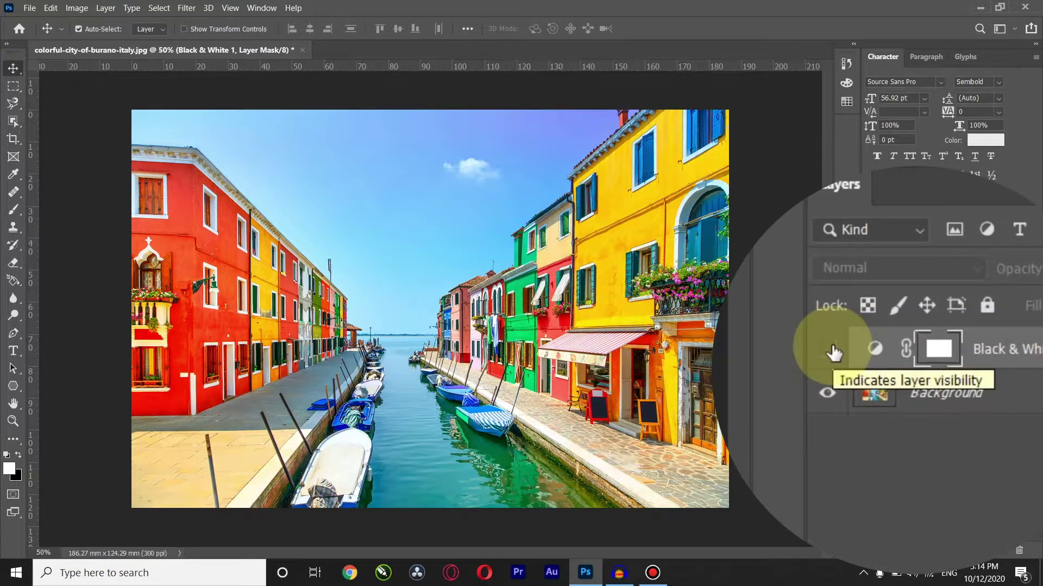
{"action": "left_click", "coordinate": [872, 361]}
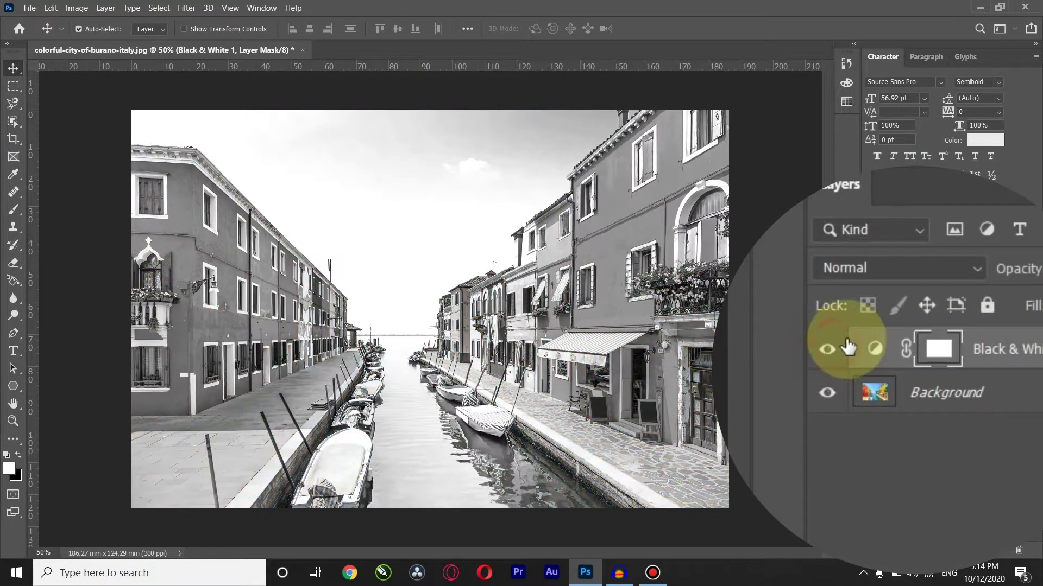
{"action": "double_click", "coordinate": [878, 348]}
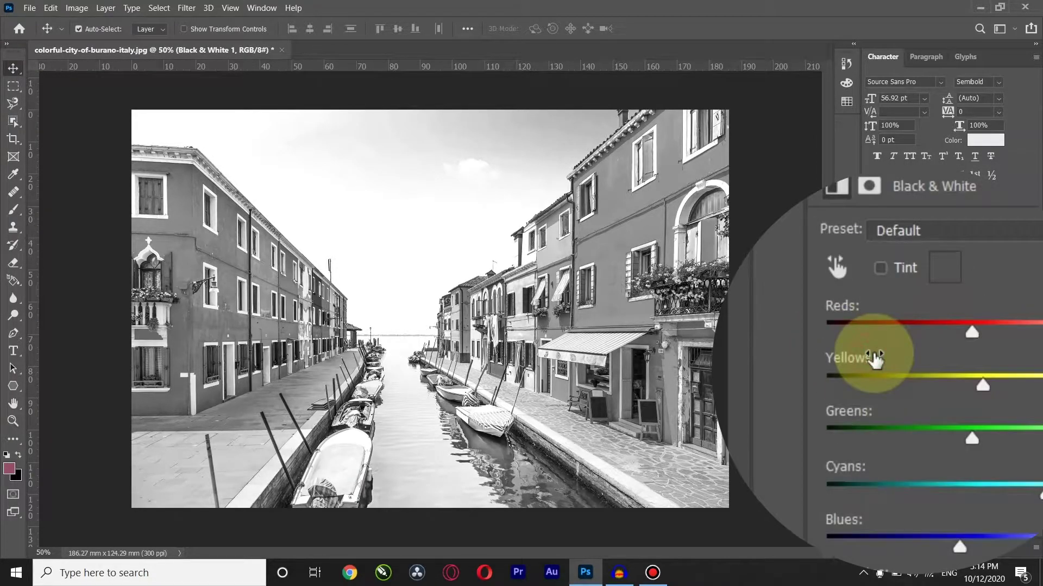
- Set the Black & White sliders to Reds -11, Yellows 18, Cyans 149 and Blues 7
{"action": "left_click_drag", "start_coordinate": [945, 354], "coordinate": [930, 354]}
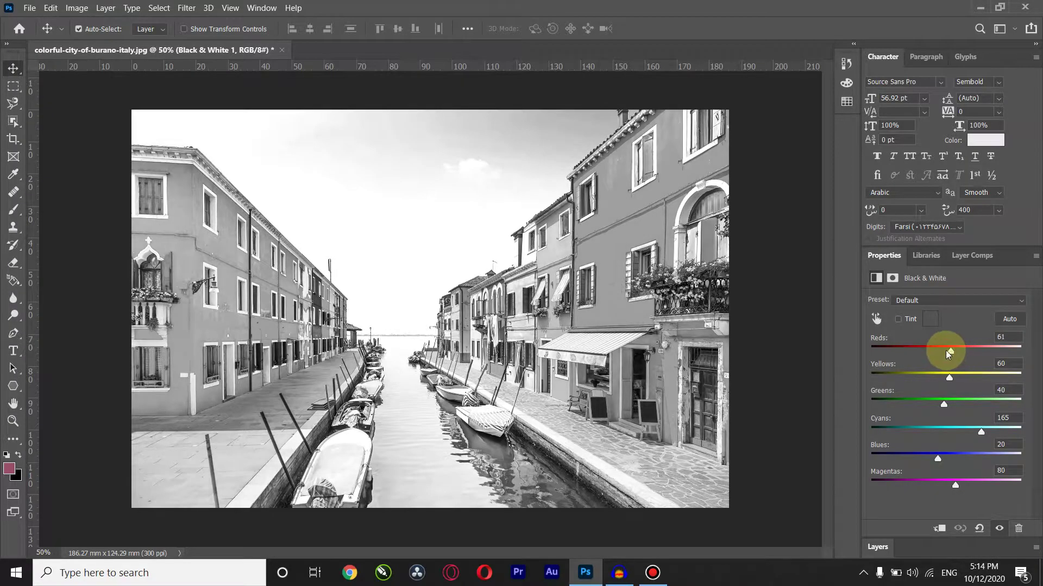
{"action": "left_click_drag", "start_coordinate": [949, 377], "coordinate": [938, 380]}
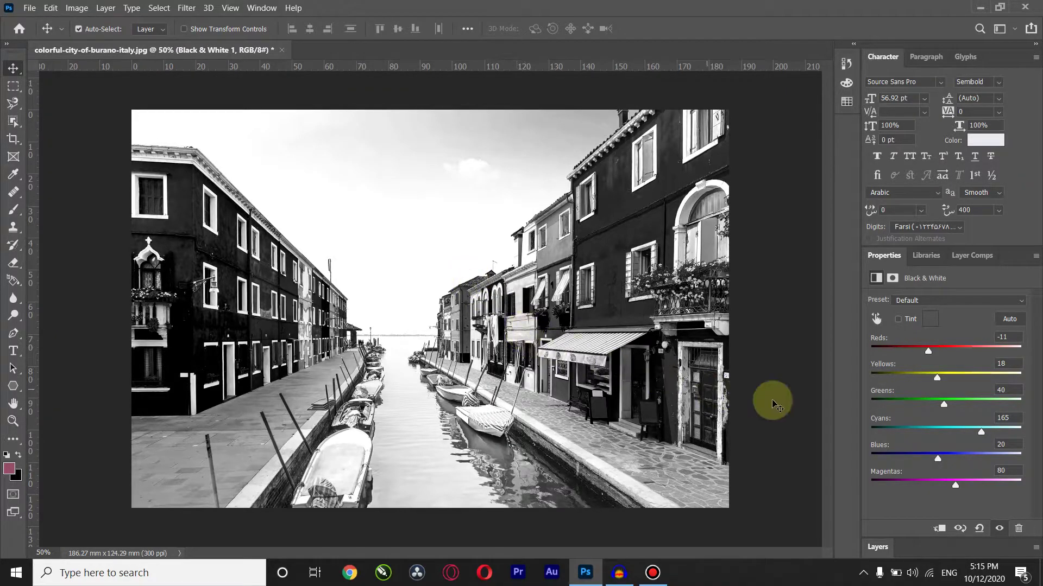
{"action": "mouse_move", "coordinate": [984, 436]}
{"action": "left_mouse_down"}
{"action": "mouse_move", "coordinate": [1000, 437]}
{"action": "mouse_move", "coordinate": [989, 436]}
{"action": "left_mouse_up"}
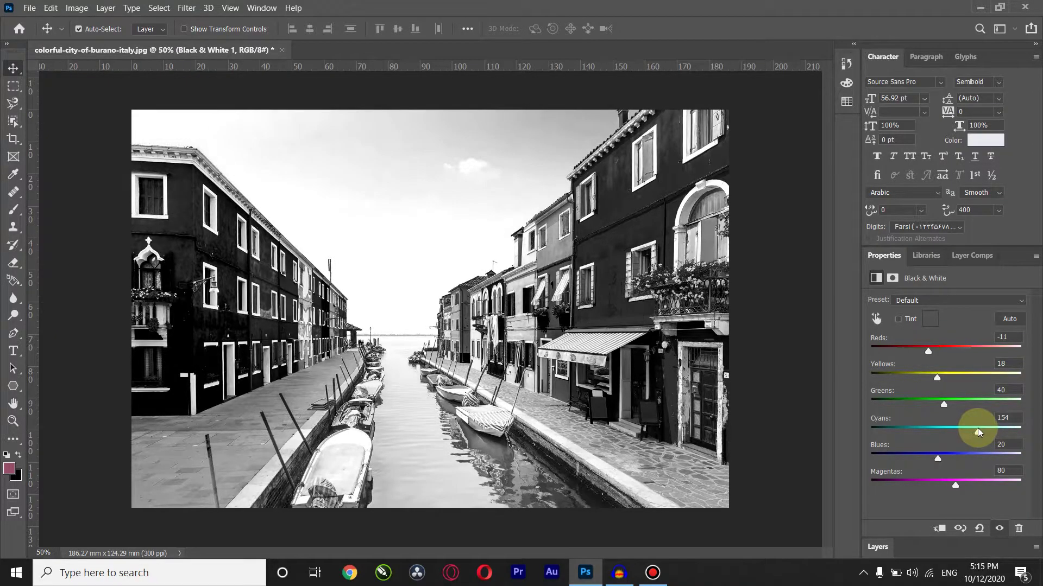
{"action": "left_click_drag", "start_coordinate": [939, 456], "coordinate": [965, 458]}
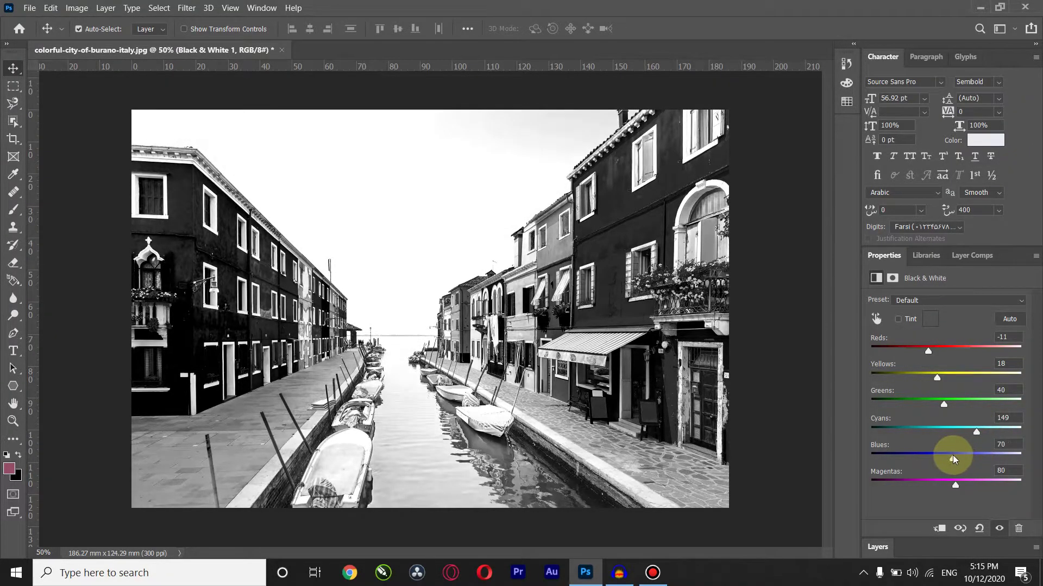
{"action": "left_click_drag", "start_coordinate": [965, 457], "coordinate": [963, 458]}
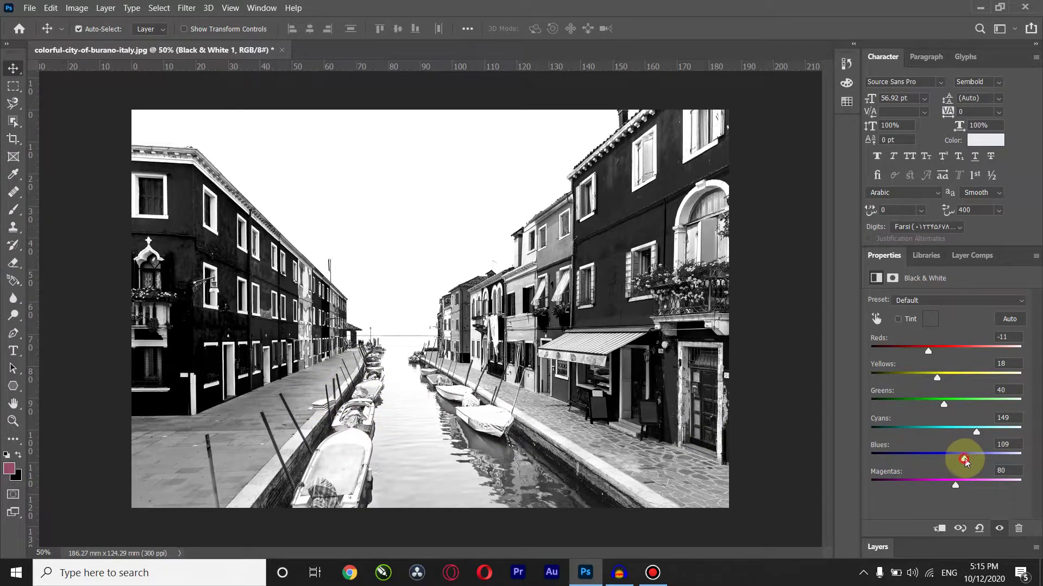
{"action": "mouse_move", "coordinate": [965, 461]}
{"action": "left_mouse_down"}
{"action": "mouse_move", "coordinate": [984, 464]}
{"action": "mouse_move", "coordinate": [920, 467]}
{"action": "mouse_move", "coordinate": [946, 467]}
{"action": "mouse_move", "coordinate": [934, 467]}
{"action": "left_mouse_up"}
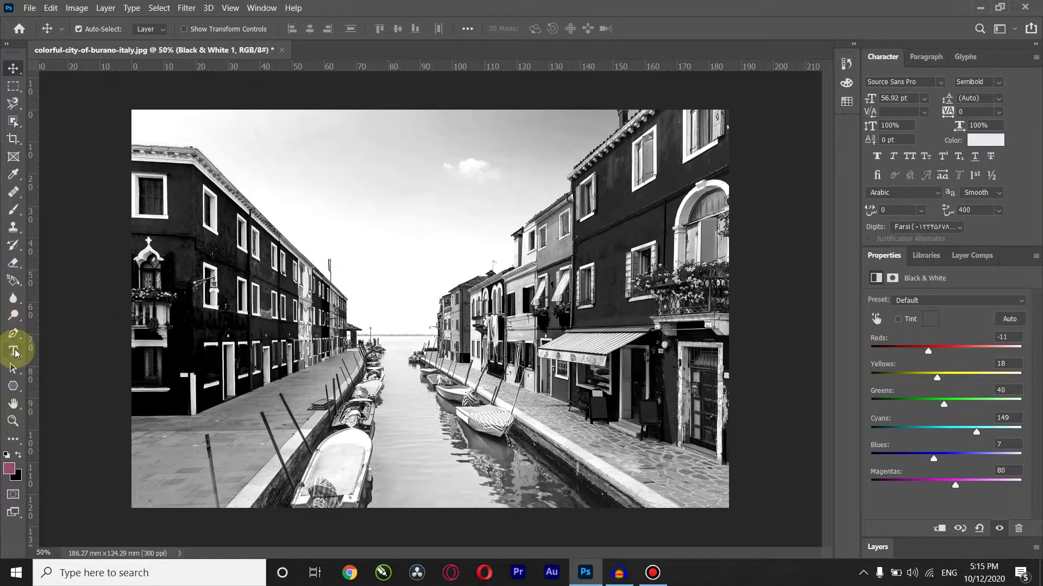
- Draw lines along the left and right canal banks toward the vanishing point
{"action": "right_click", "coordinate": [15, 387]}
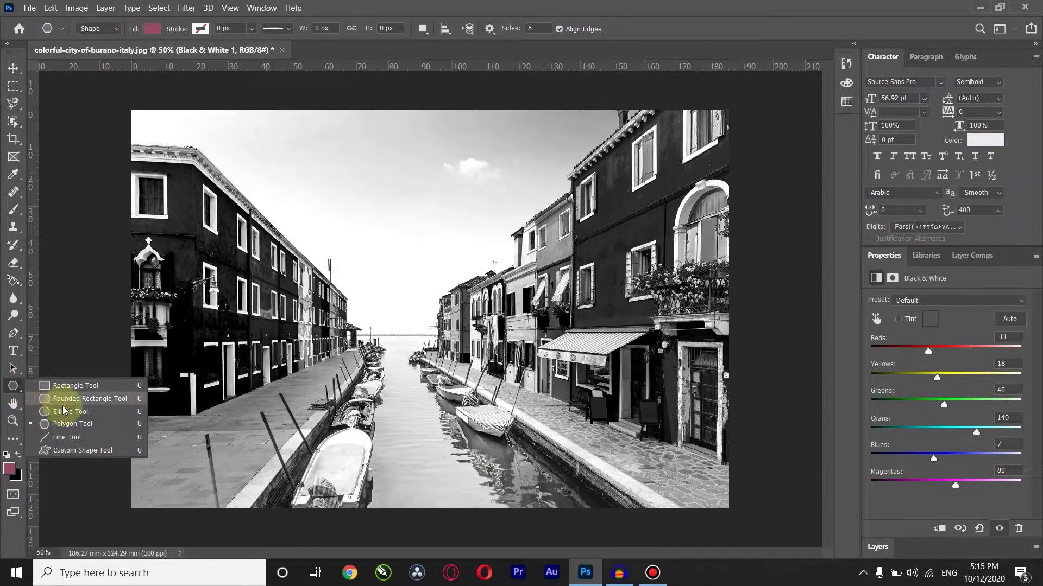
{"action": "left_click", "coordinate": [65, 440]}
{"action": "left_click_drag", "start_coordinate": [403, 295], "coordinate": [203, 584]}
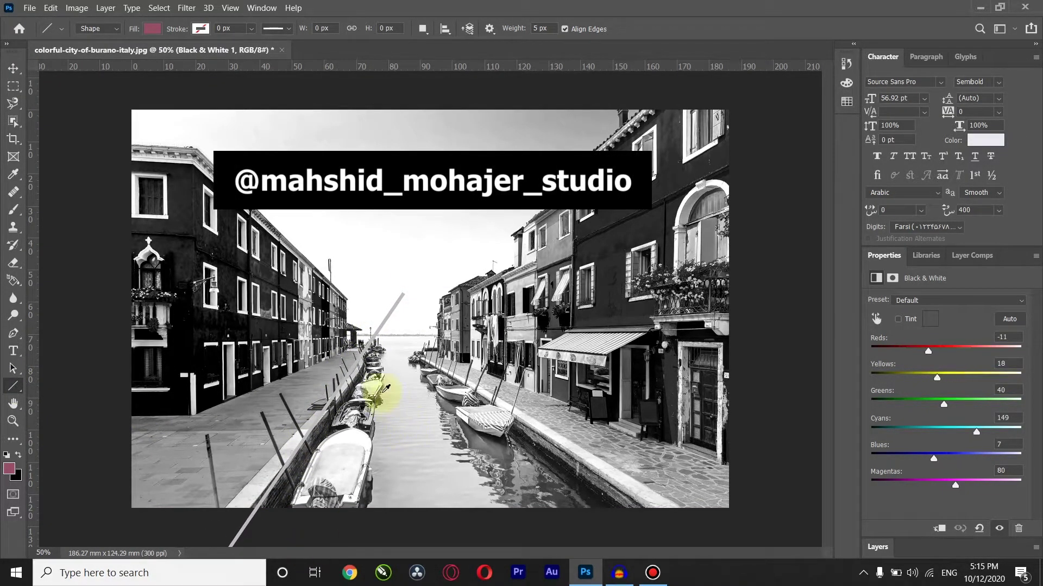
{"action": "left_click_drag", "start_coordinate": [383, 303], "coordinate": [687, 543]}
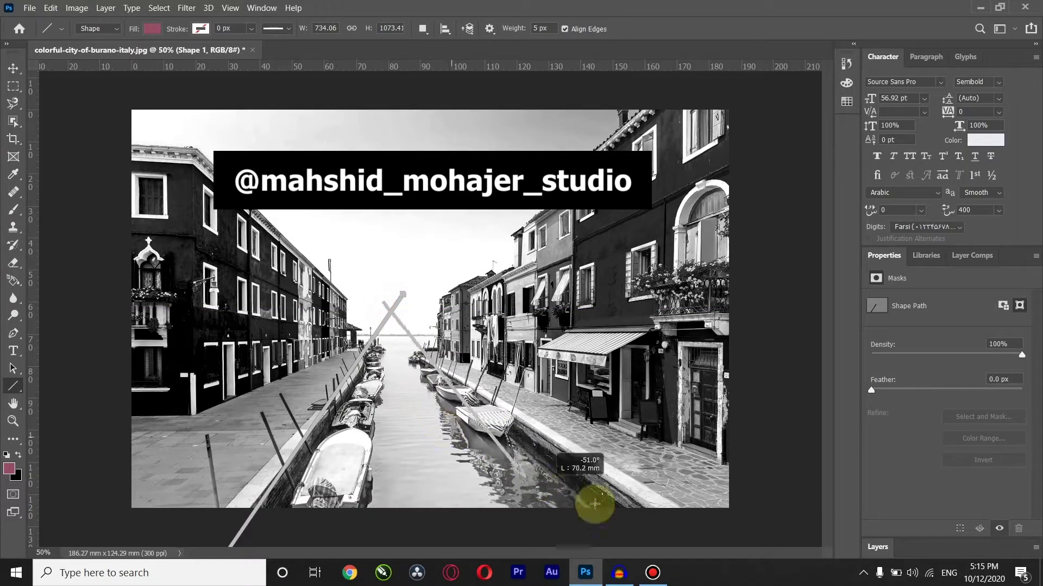
{"action": "left_click_drag", "start_coordinate": [376, 310], "coordinate": [403, 346]}
{"action": "left_click", "coordinate": [14, 68]}
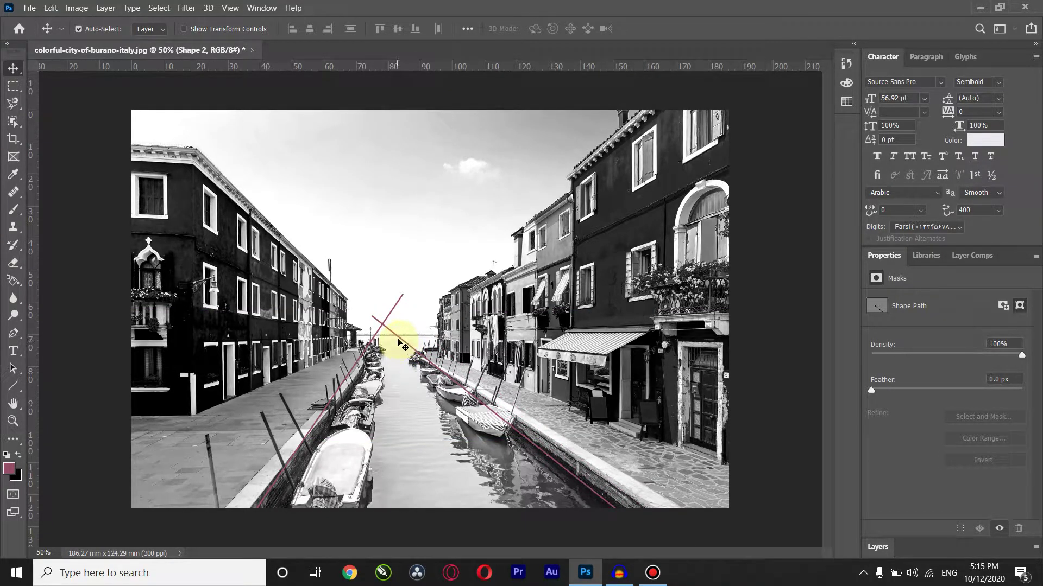
- Draw lines along the left and right rooflines converging on the horizon
{"action": "left_click", "coordinate": [13, 386]}
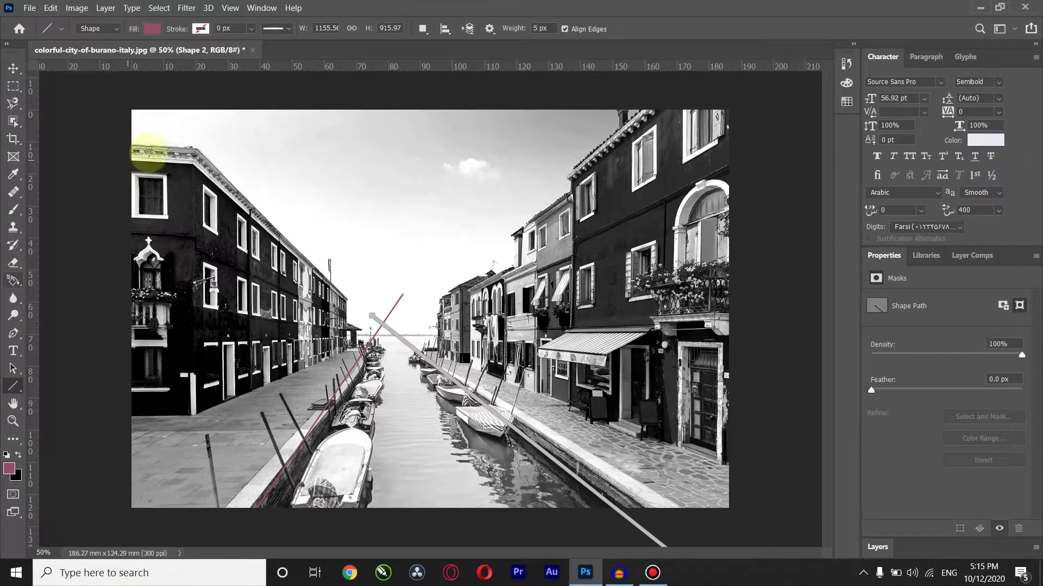
{"action": "left_click_drag", "start_coordinate": [170, 115], "coordinate": [369, 310]}
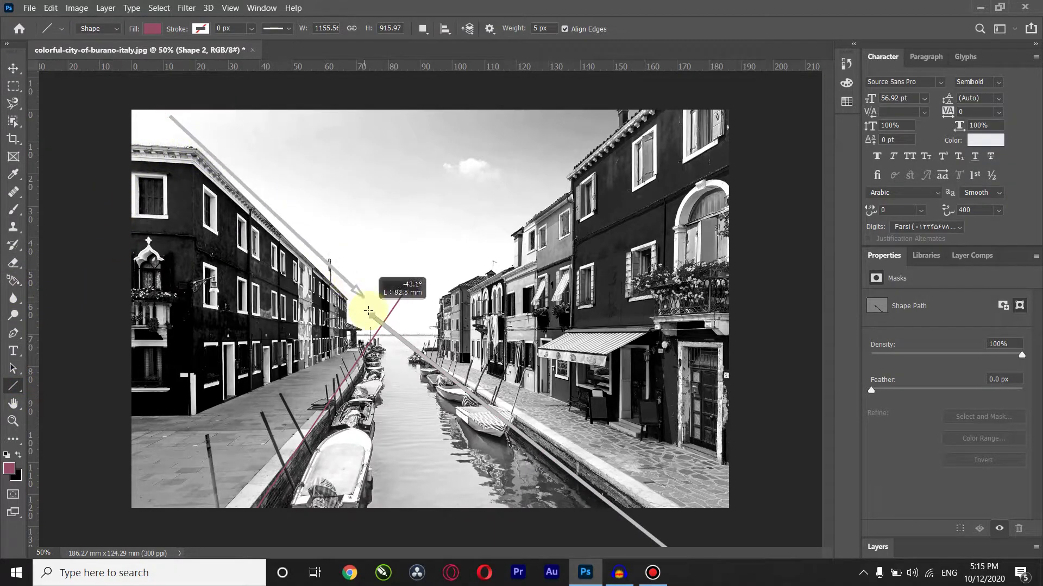
{"action": "left_click_drag", "start_coordinate": [633, 112], "coordinate": [425, 298]}
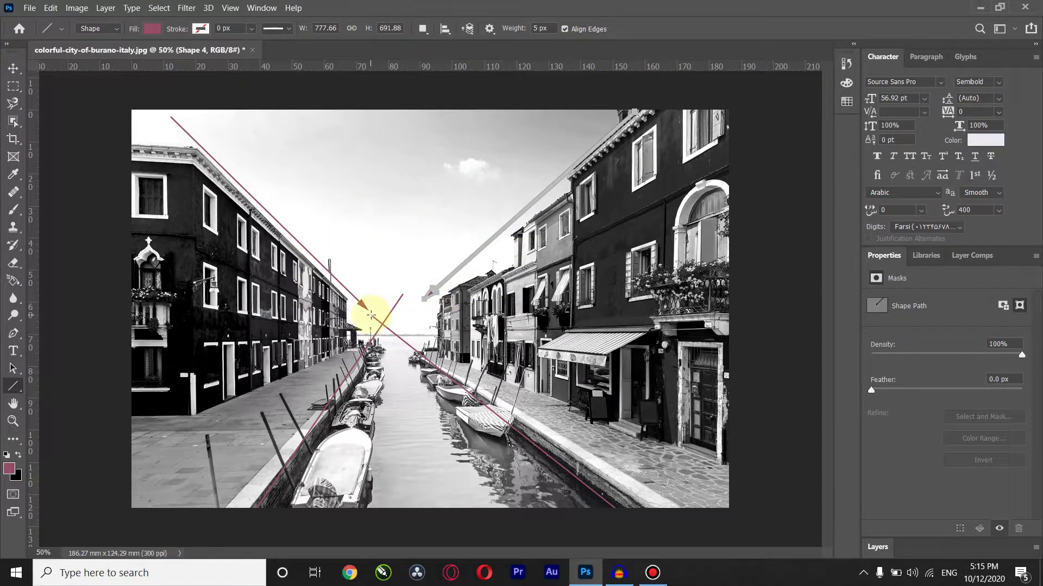
{"action": "left_click", "coordinate": [13, 68]}
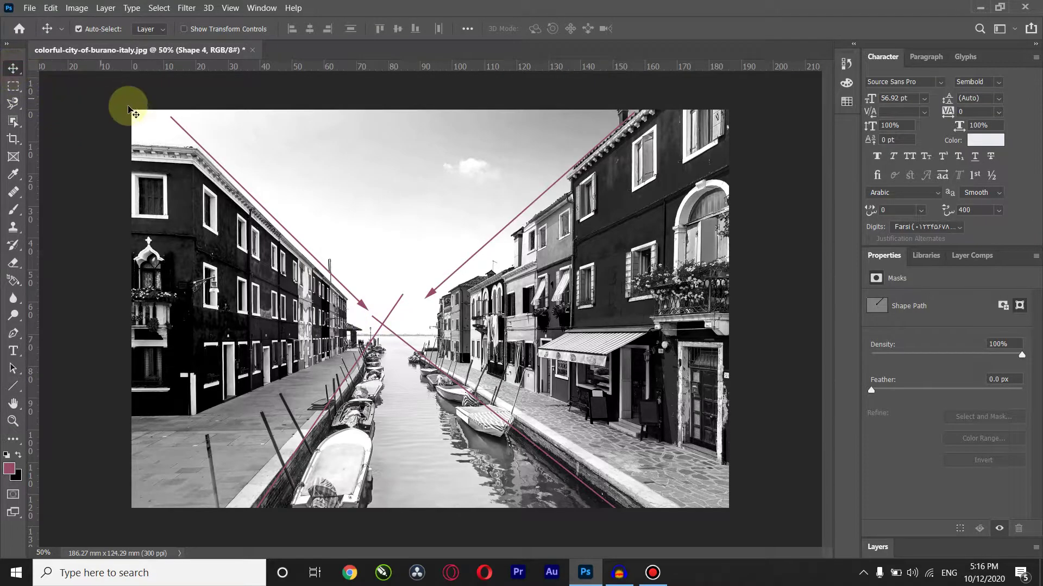
- Delete the drawn perspective line layers from the Burano photo
{"action": "left_click_drag", "start_coordinate": [246, 119], "coordinate": [408, 259]}
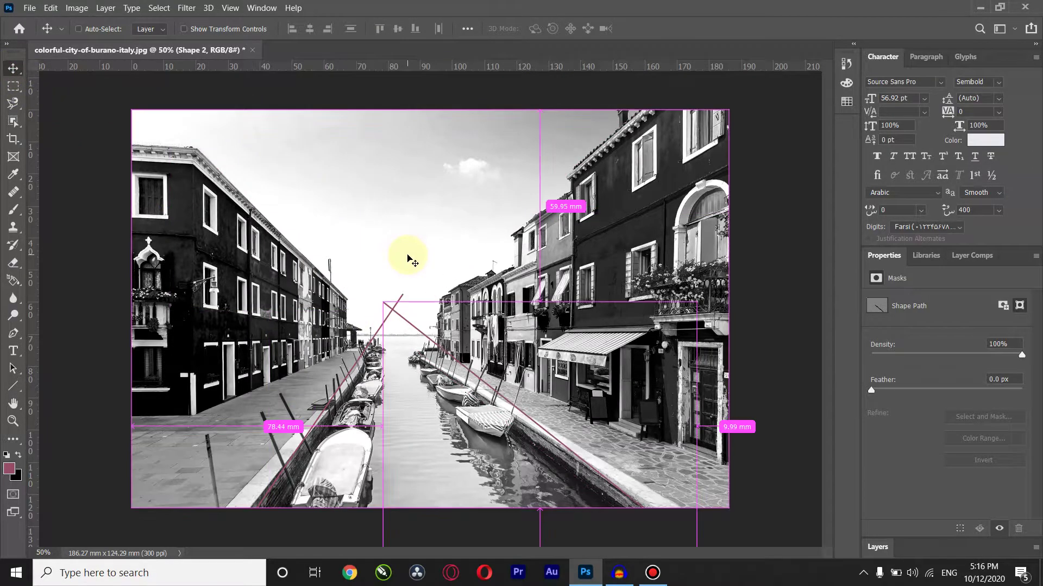
{"action": "key", "text": "Delete"}
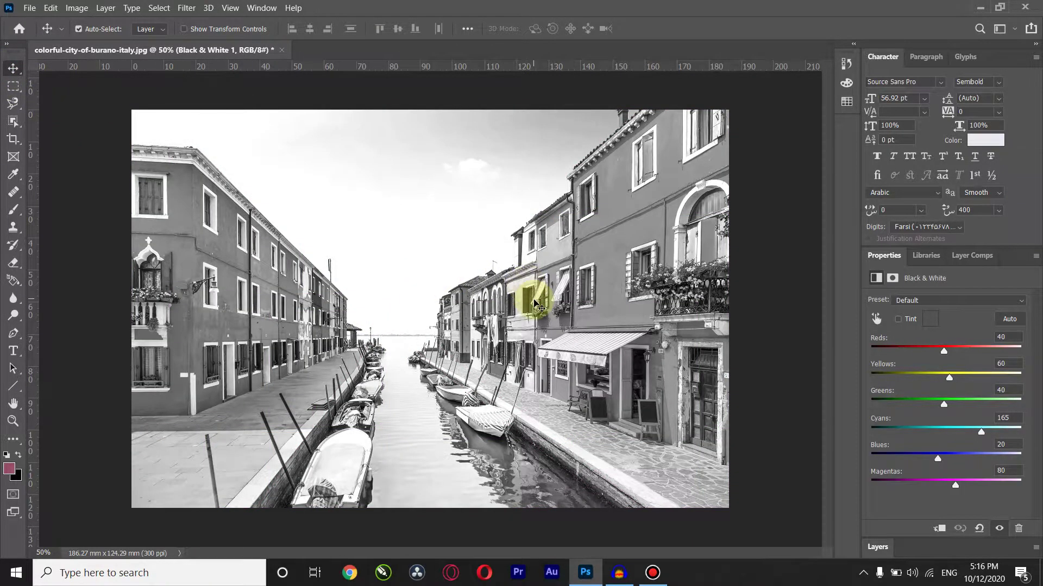
{"action": "left_click", "coordinate": [877, 546]}
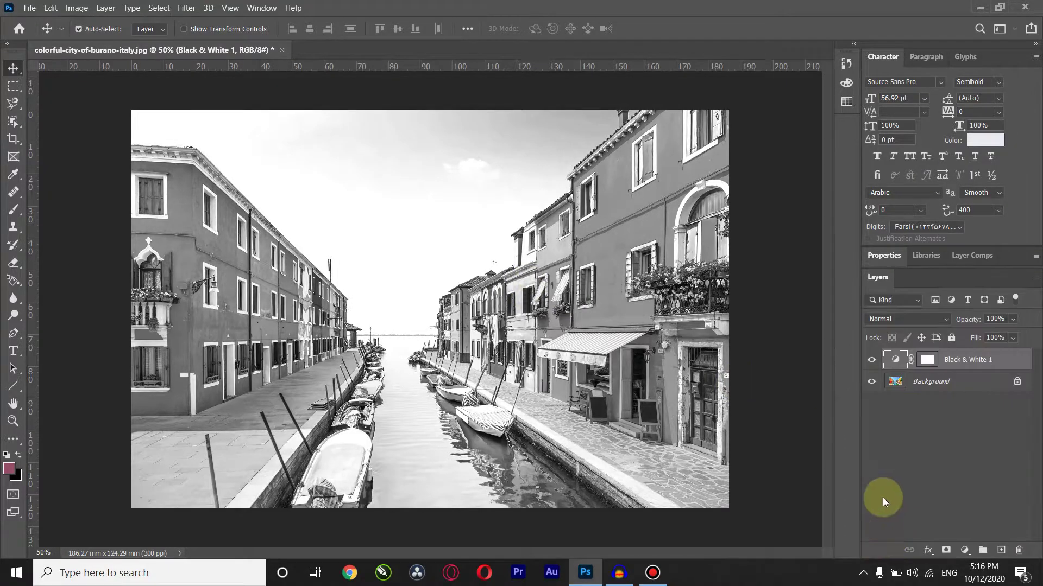
- Toggle the Black & White 1 layer off and on to compare with the colour original
{"action": "left_click", "coordinate": [846, 63]}
{"action": "left_click", "coordinate": [871, 359]}
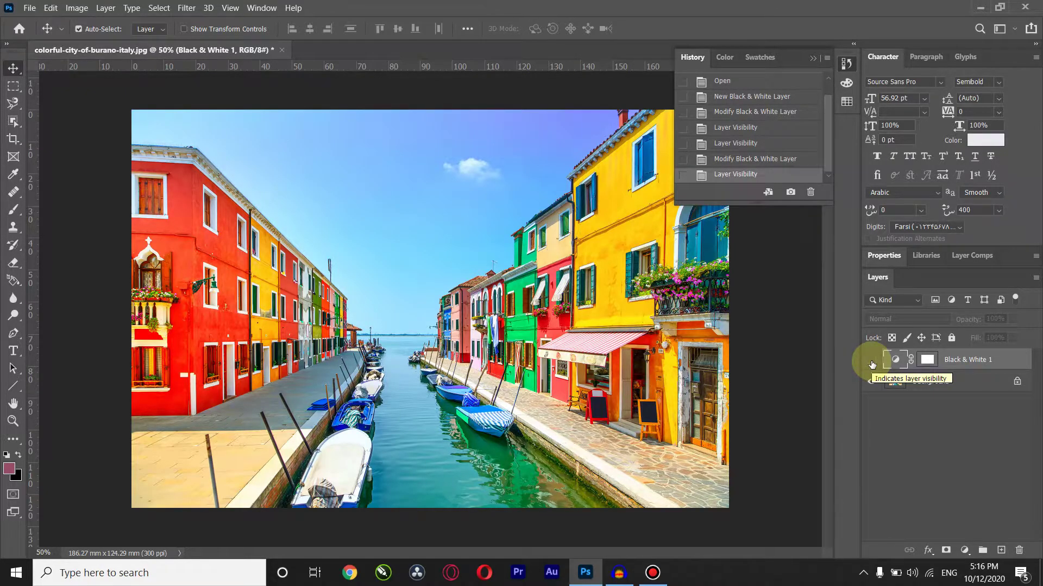
{"action": "left_click", "coordinate": [871, 361]}
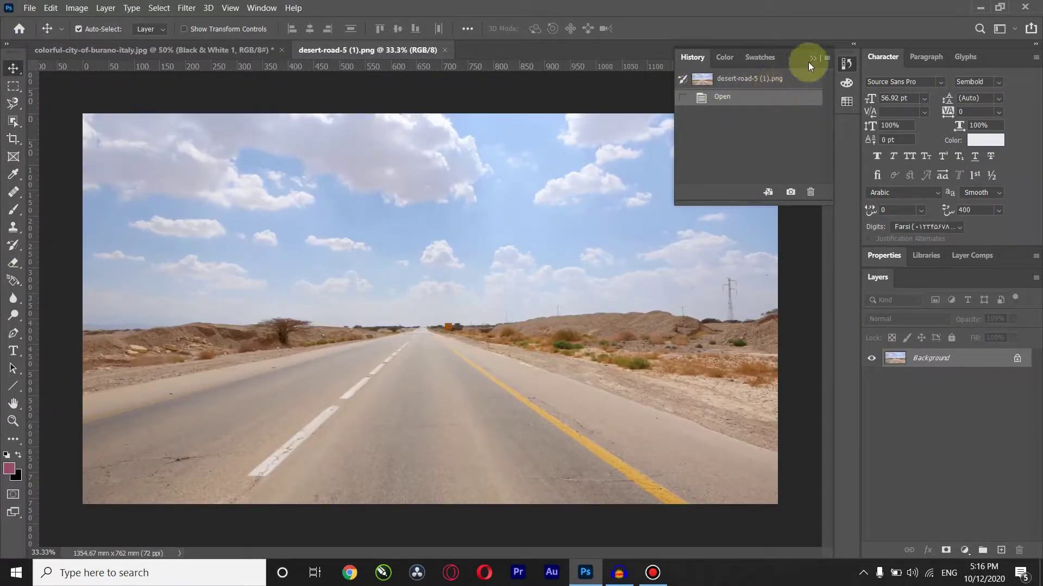
{"action": "left_click", "coordinate": [811, 58]}
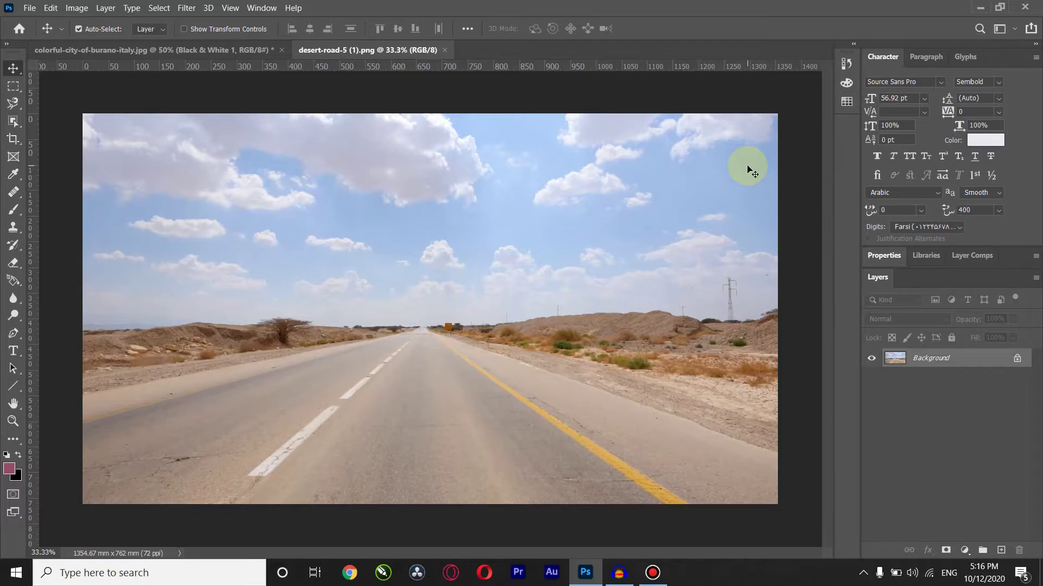
- Add a Black & White adjustment layer at default values to the desert road photo
{"action": "left_click", "coordinate": [964, 550]}
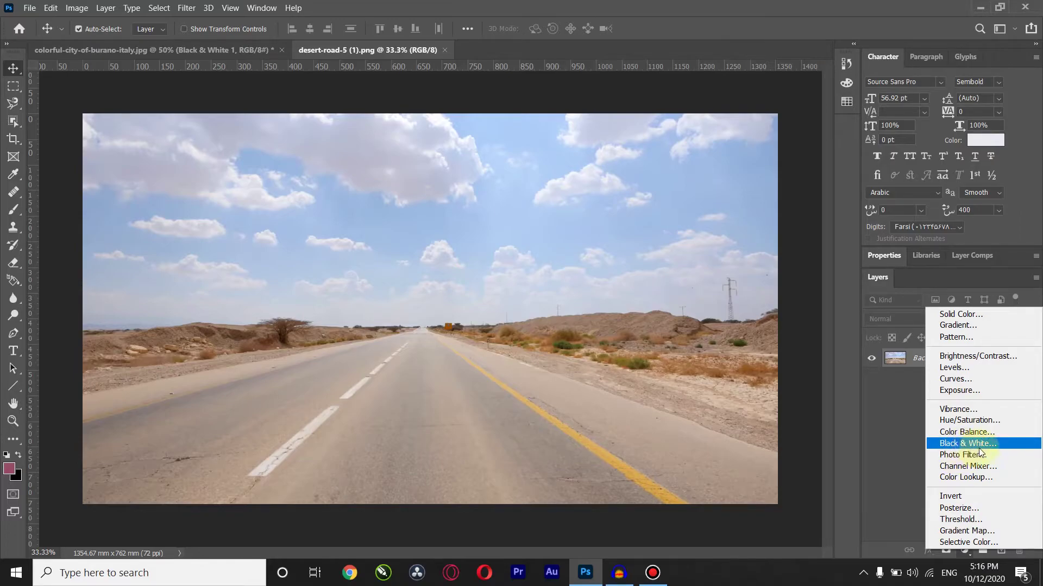
{"action": "left_click", "coordinate": [891, 481]}
{"action": "left_click", "coordinate": [964, 550]}
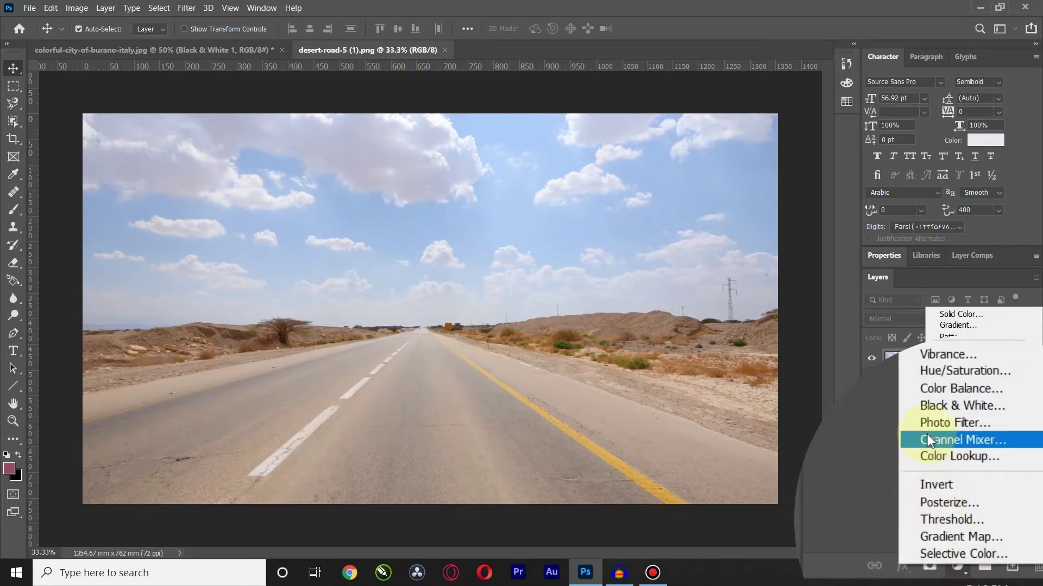
{"action": "left_click", "coordinate": [952, 454]}
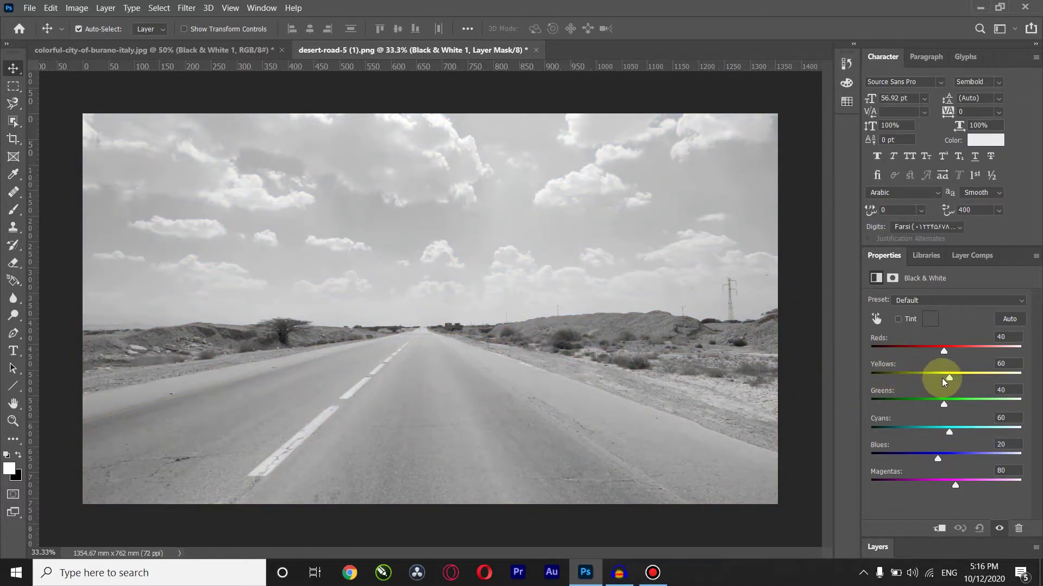
- Set the desert road mix to Yellows -69 and Cyans 196, and adjust Blues and Reds
{"action": "left_click_drag", "start_coordinate": [949, 378], "coordinate": [911, 377]}
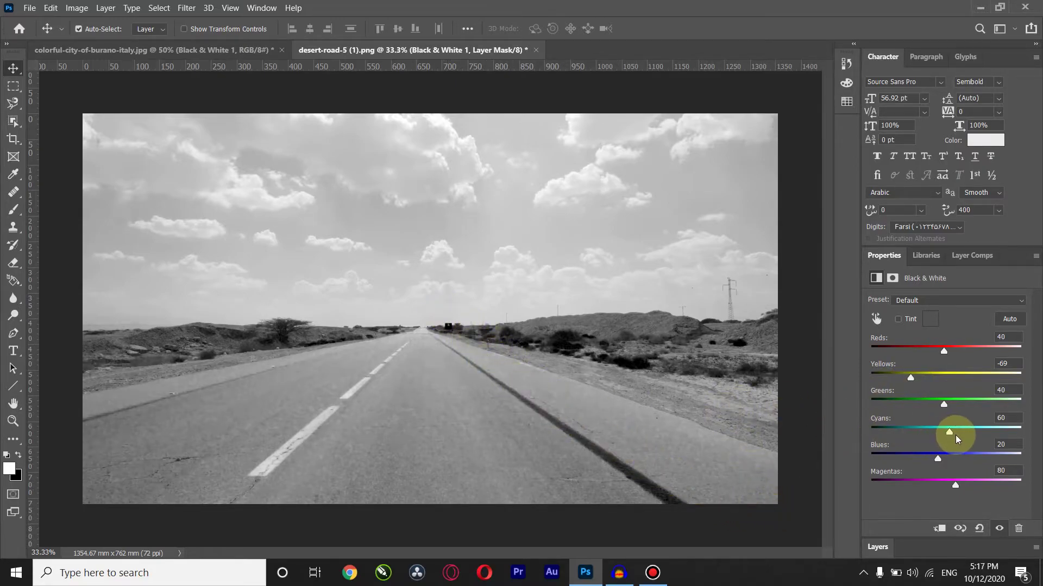
{"action": "left_click_drag", "start_coordinate": [961, 433], "coordinate": [991, 433]}
{"action": "mouse_move", "coordinate": [937, 459]}
{"action": "left_mouse_down"}
{"action": "mouse_move", "coordinate": [922, 459]}
{"action": "mouse_move", "coordinate": [938, 460]}
{"action": "left_mouse_up"}
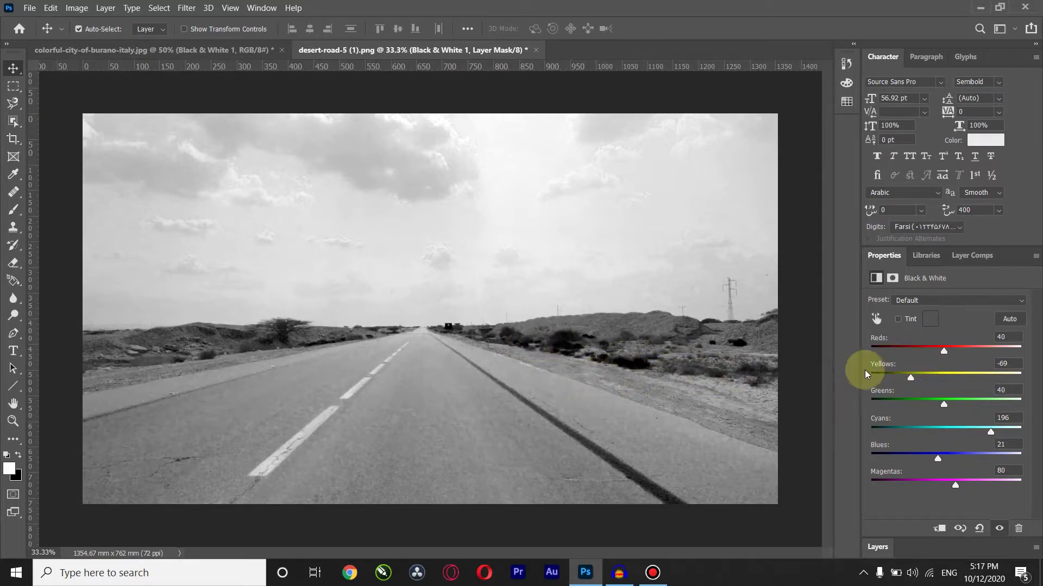
{"action": "mouse_move", "coordinate": [944, 351]}
{"action": "left_mouse_down"}
{"action": "mouse_move", "coordinate": [899, 353]}
{"action": "mouse_move", "coordinate": [937, 353]}
{"action": "left_mouse_up"}
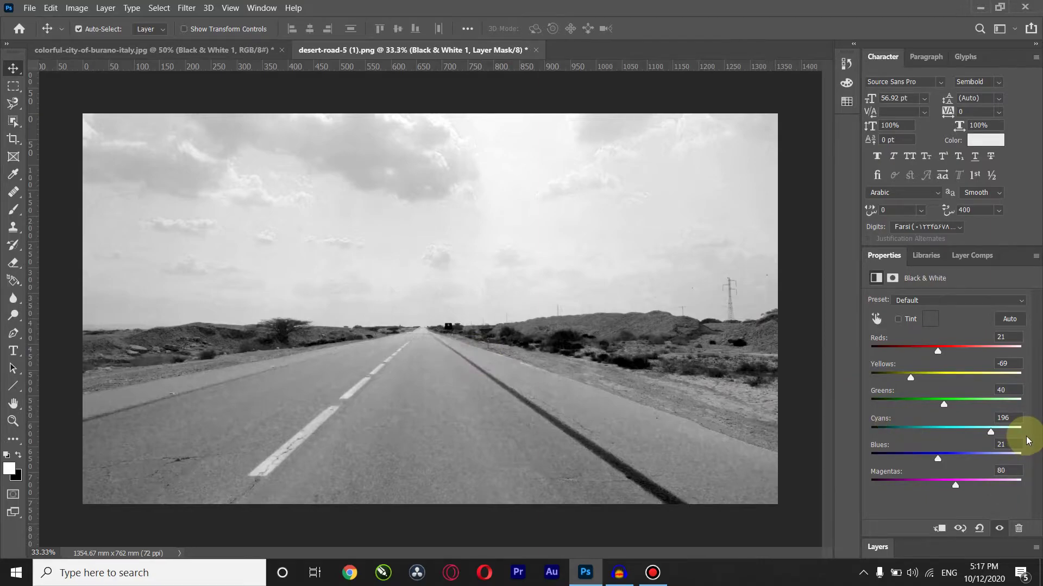
- Toggle the desert road's Black & White layer off and on to compare with the colour version
{"action": "left_click", "coordinate": [877, 545]}
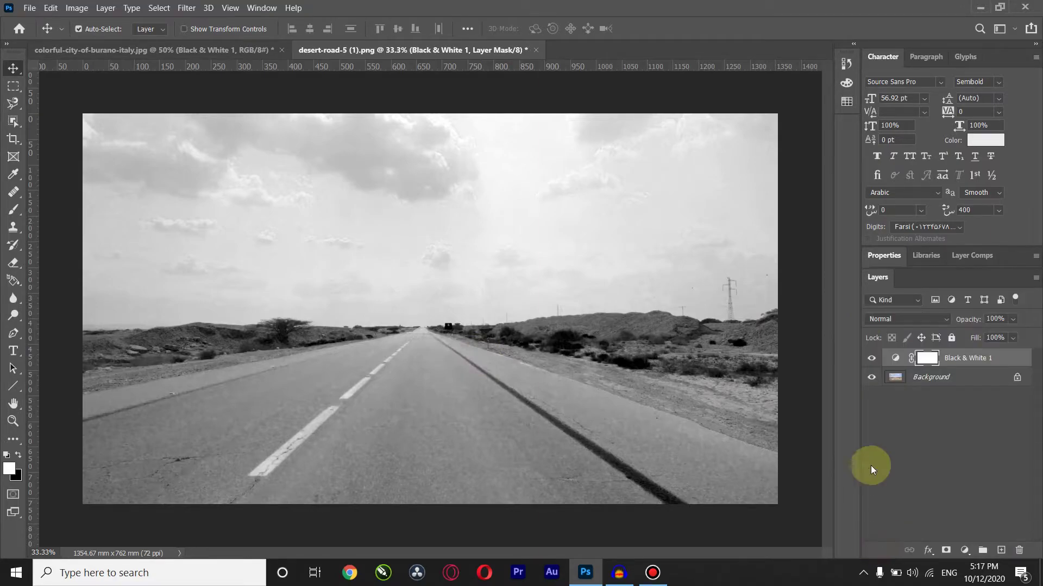
{"action": "left_click", "coordinate": [873, 356]}
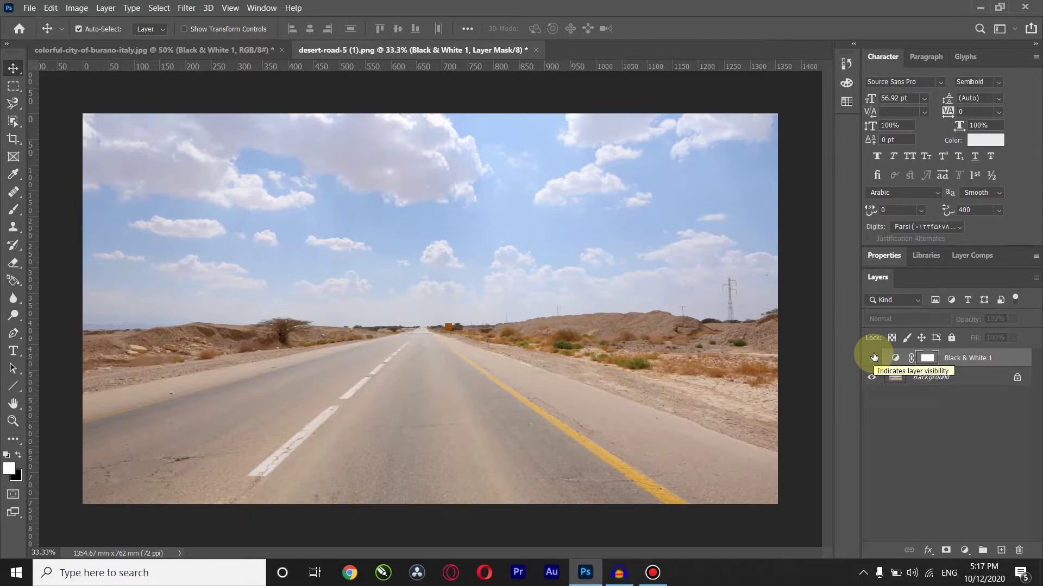
{"action": "left_click", "coordinate": [873, 358]}
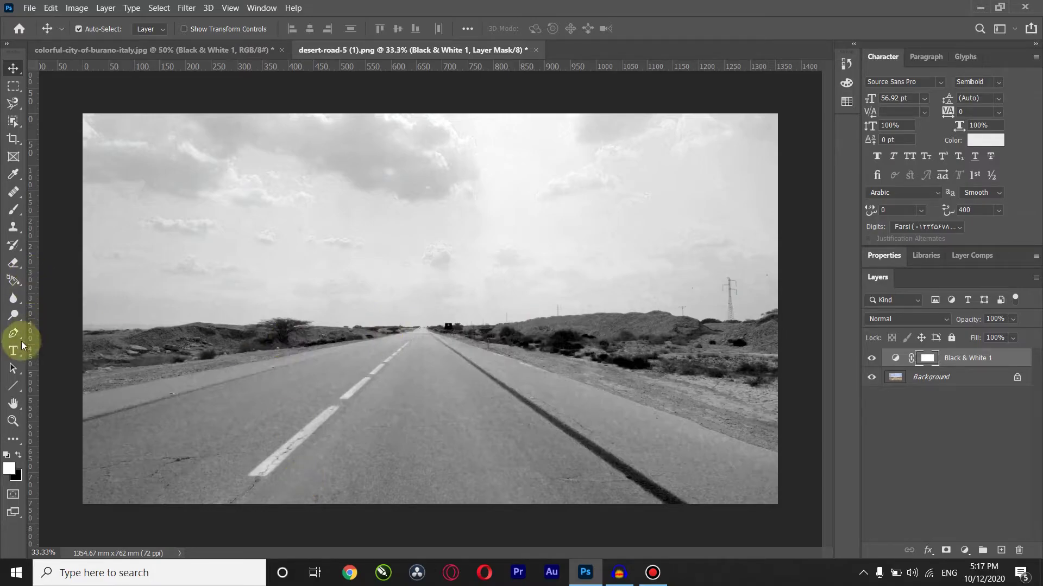
{"action": "left_click", "coordinate": [14, 386]}
- Draw lines along both road edges and leftward from the vanishing point, undoing a stray line
{"action": "mouse_move", "coordinate": [425, 326]}
{"action": "left_mouse_down"}
{"action": "mouse_move", "coordinate": [549, 456]}
{"action": "mouse_move", "coordinate": [706, 546]}
{"action": "left_mouse_up"}
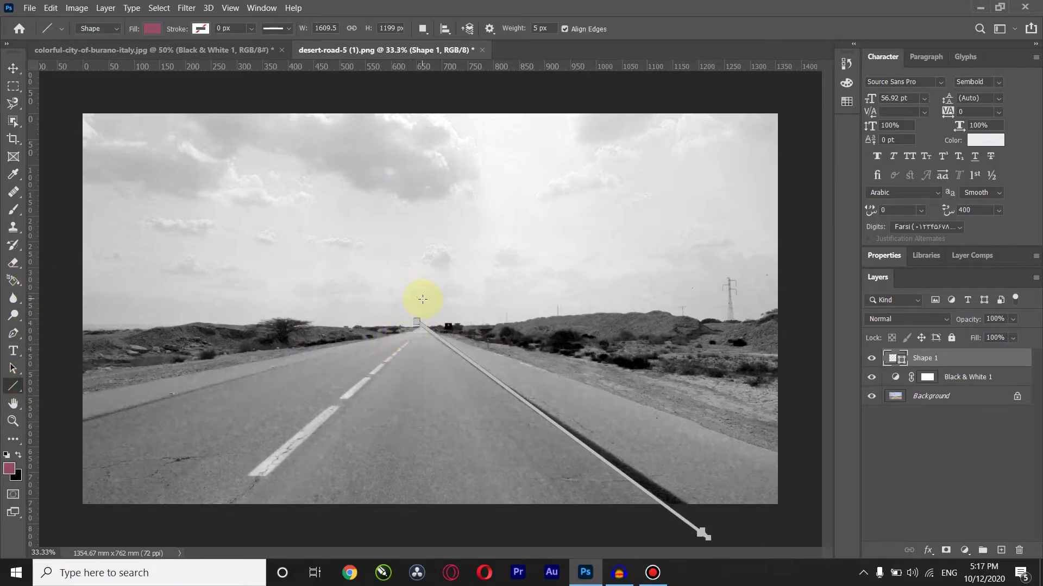
{"action": "mouse_move", "coordinate": [435, 308]}
{"action": "left_mouse_down"}
{"action": "mouse_move", "coordinate": [275, 458]}
{"action": "mouse_move", "coordinate": [193, 521]}
{"action": "mouse_move", "coordinate": [151, 532]}
{"action": "left_mouse_up"}
{"action": "mouse_move", "coordinate": [390, 308]}
{"action": "left_mouse_down"}
{"action": "mouse_move", "coordinate": [75, 396]}
{"action": "mouse_move", "coordinate": [11, 399]}
{"action": "left_mouse_up"}
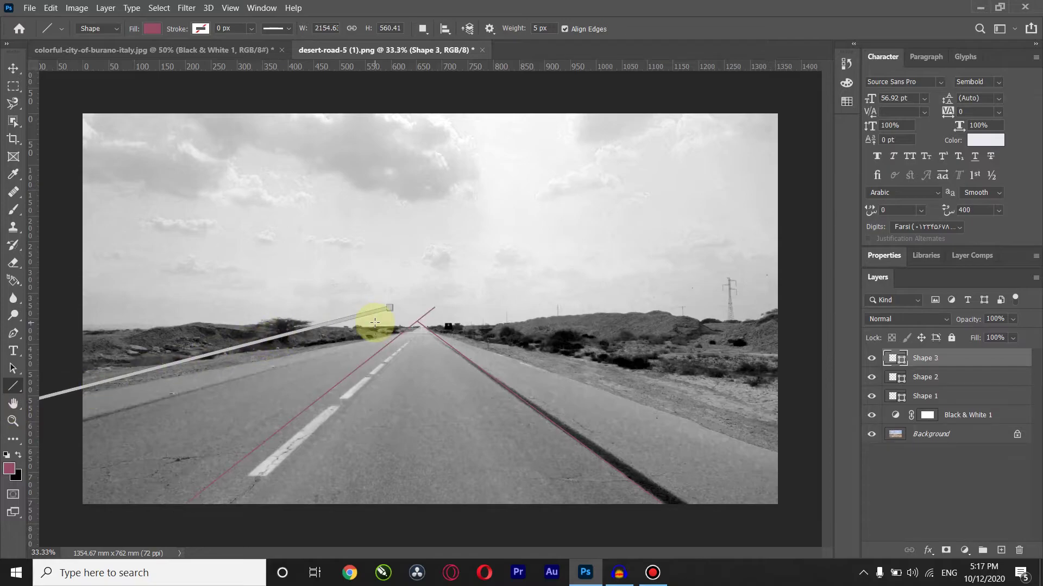
{"action": "left_click_drag", "start_coordinate": [392, 317], "coordinate": [397, 309]}
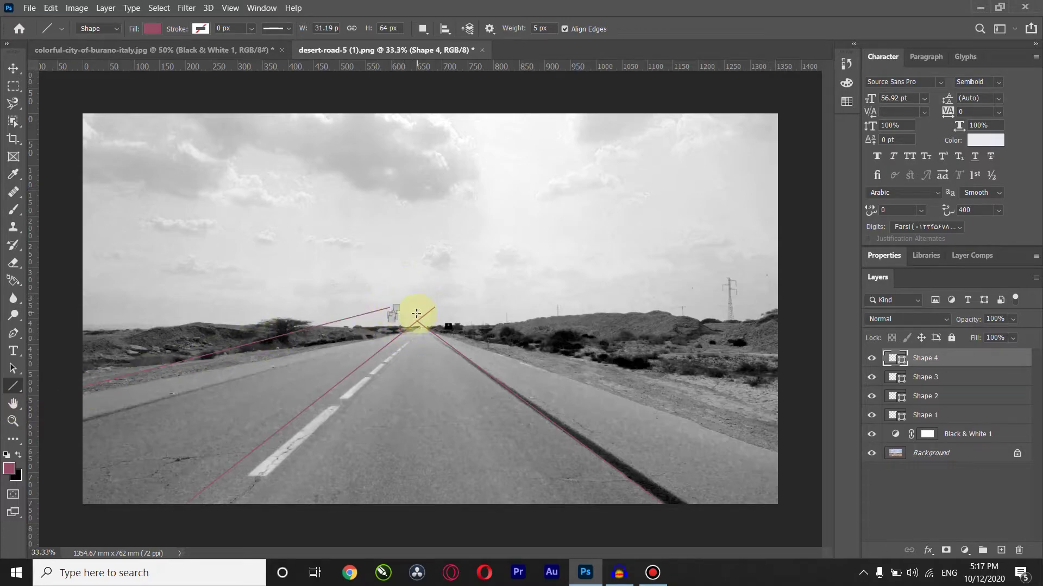
{"action": "key", "text": "ctrl+z"}
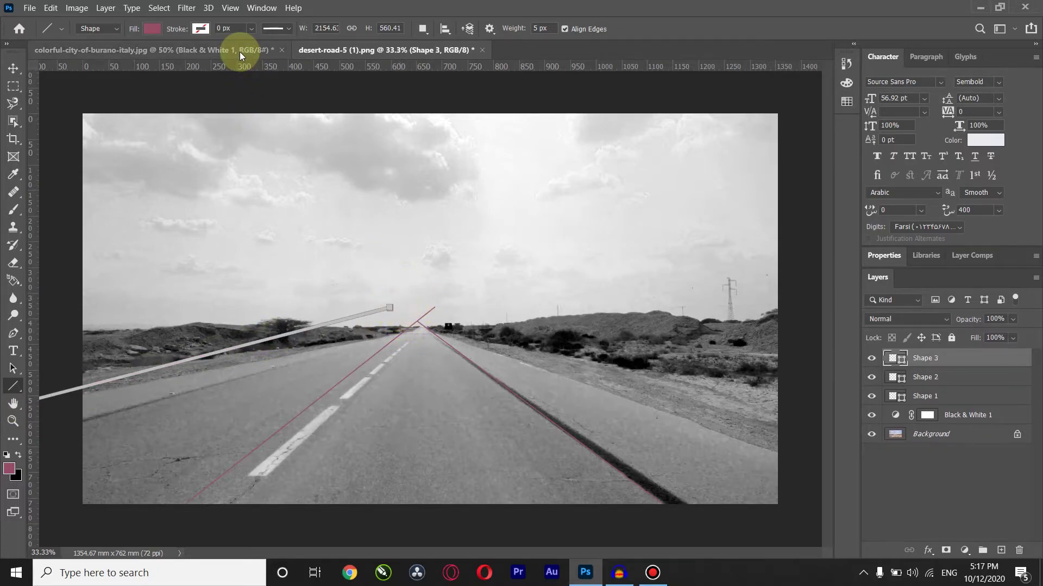
{"action": "left_click", "coordinate": [30, 9]}
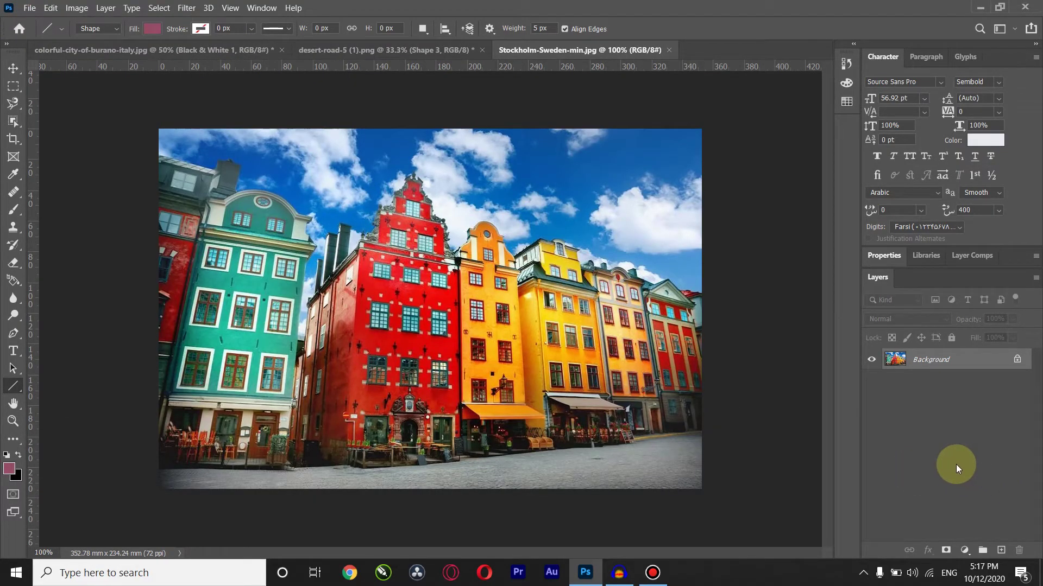
- Add a Black & White adjustment layer to the Stockholm photo
{"action": "left_click", "coordinate": [965, 550]}
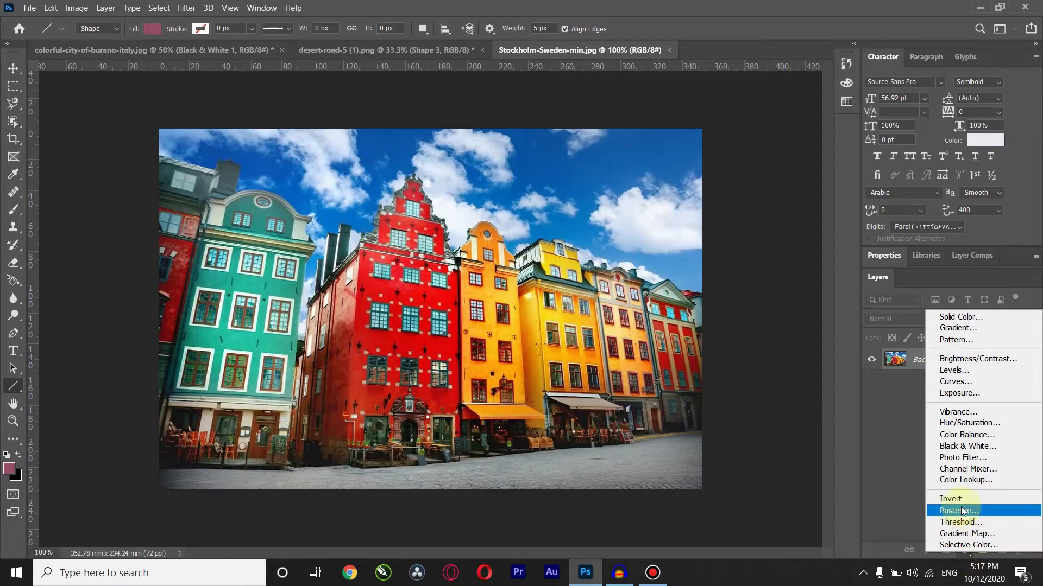
{"action": "left_click", "coordinate": [970, 447]}
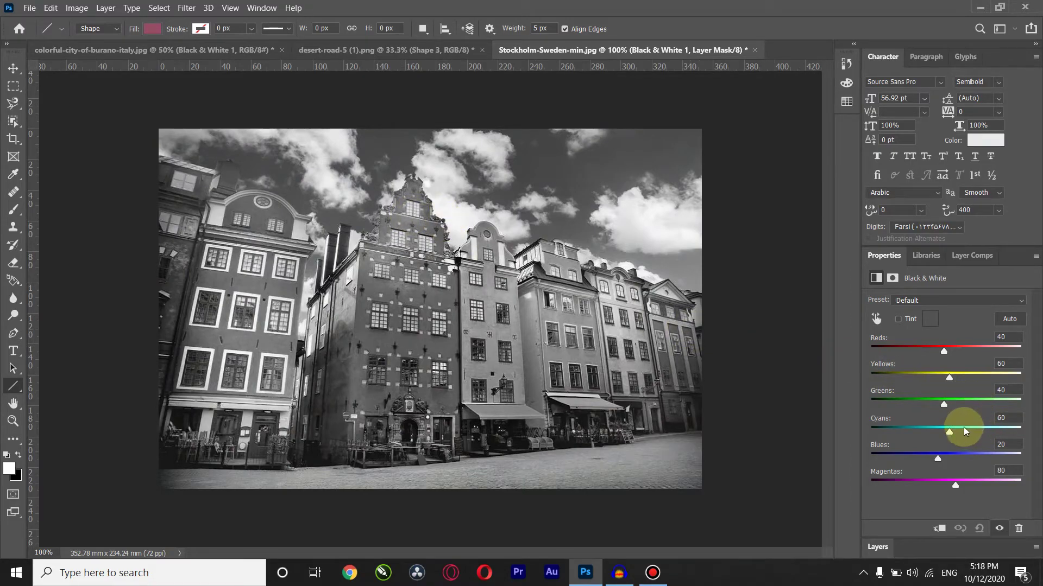
- Set the Stockholm mix to Reds 32, Yellows 102, Greens -15, Cyans 79, Blues 138, Magentas -6
{"action": "left_click_drag", "start_coordinate": [944, 351], "coordinate": [932, 351]}
{"action": "mouse_move", "coordinate": [937, 458]}
{"action": "left_mouse_down"}
{"action": "mouse_move", "coordinate": [982, 461]}
{"action": "mouse_move", "coordinate": [973, 461]}
{"action": "mouse_move", "coordinate": [967, 433]}
{"action": "mouse_move", "coordinate": [953, 433]}
{"action": "left_mouse_up"}
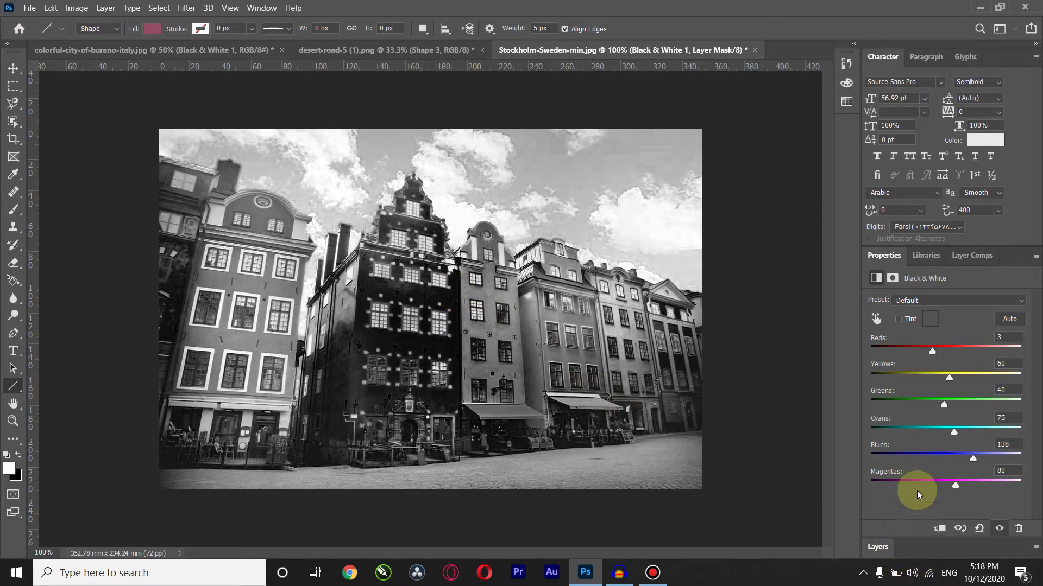
{"action": "left_click_drag", "start_coordinate": [954, 485], "coordinate": [929, 490]}
{"action": "left_click_drag", "start_coordinate": [953, 432], "coordinate": [983, 433]}
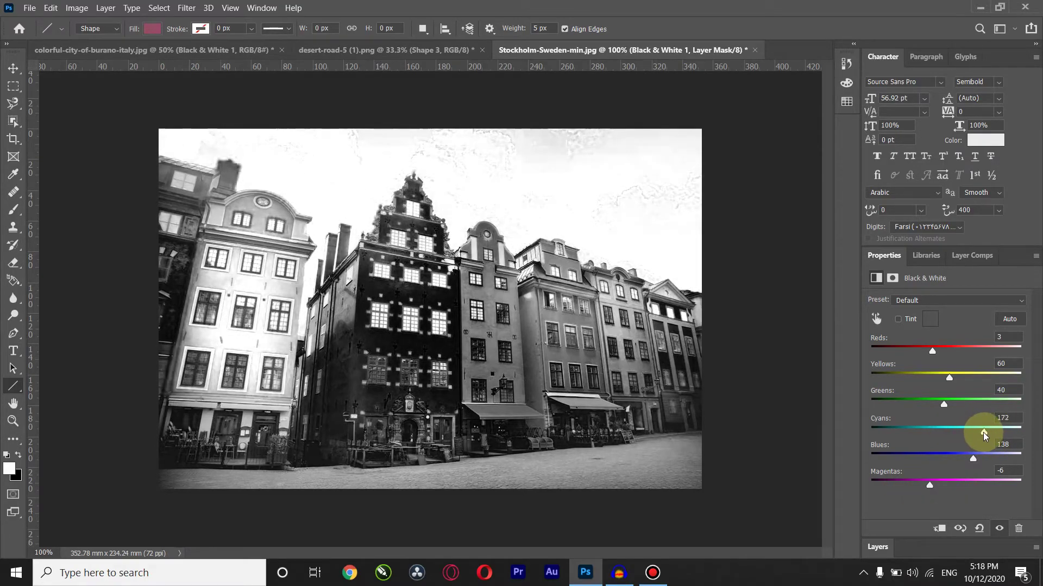
{"action": "left_click_drag", "start_coordinate": [984, 436], "coordinate": [982, 434]}
{"action": "mouse_move", "coordinate": [944, 405]}
{"action": "left_mouse_down"}
{"action": "mouse_move", "coordinate": [949, 412]}
{"action": "mouse_move", "coordinate": [928, 407]}
{"action": "left_mouse_up"}
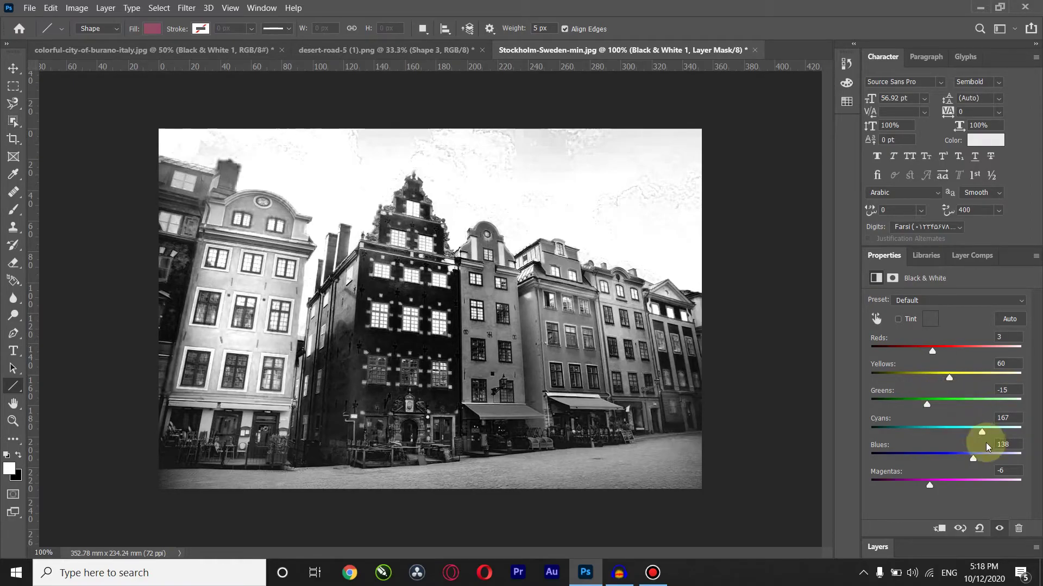
{"action": "mouse_move", "coordinate": [981, 442]}
{"action": "left_mouse_down"}
{"action": "mouse_move", "coordinate": [940, 431]}
{"action": "mouse_move", "coordinate": [954, 432]}
{"action": "left_mouse_up"}
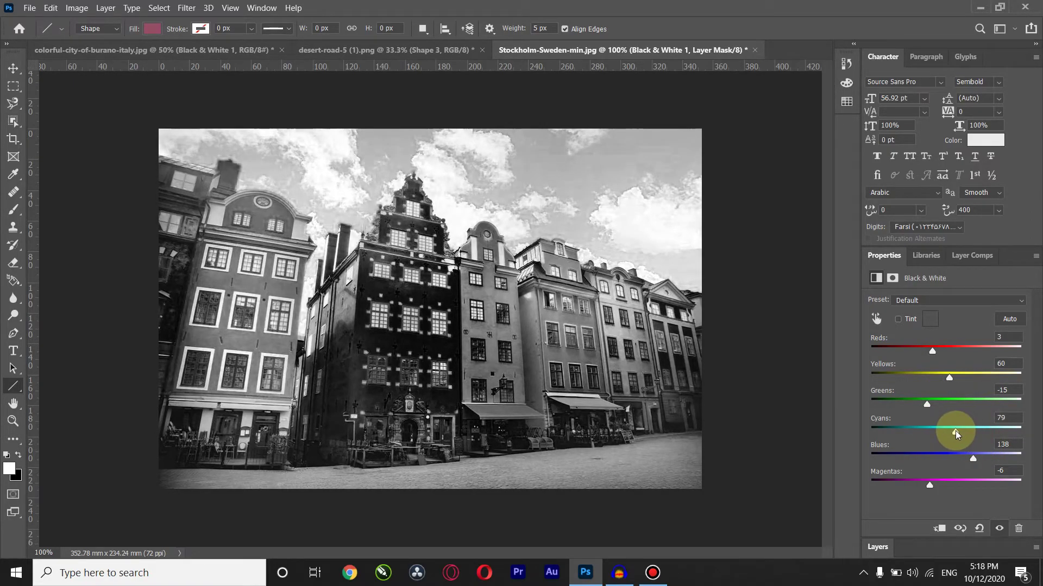
{"action": "mouse_move", "coordinate": [932, 351]}
{"action": "left_mouse_down"}
{"action": "mouse_move", "coordinate": [950, 351]}
{"action": "mouse_move", "coordinate": [944, 359]}
{"action": "mouse_move", "coordinate": [973, 379]}
{"action": "mouse_move", "coordinate": [955, 387]}
{"action": "left_mouse_up"}
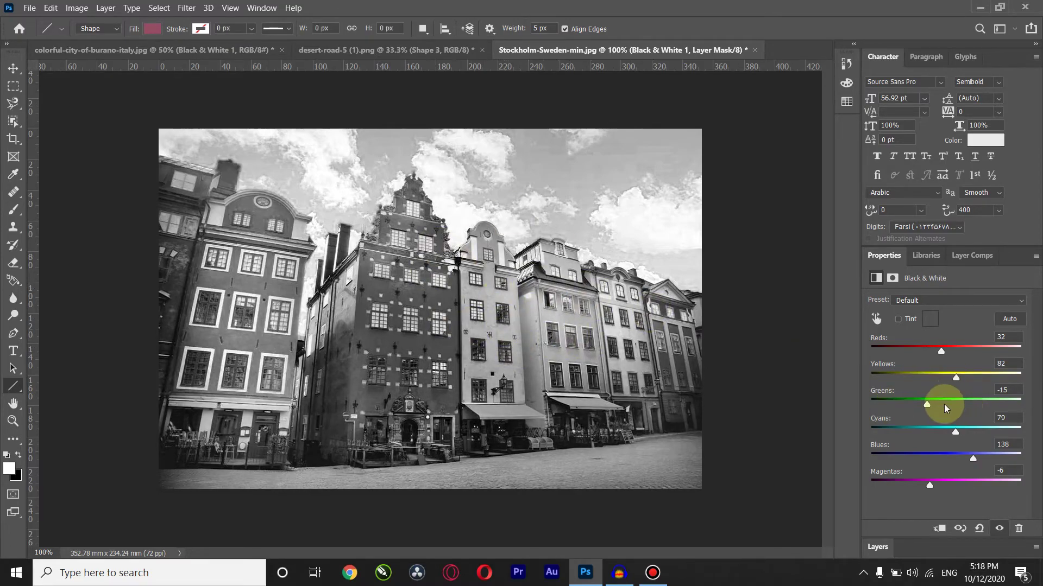
{"action": "left_click_drag", "start_coordinate": [955, 379], "coordinate": [963, 385]}
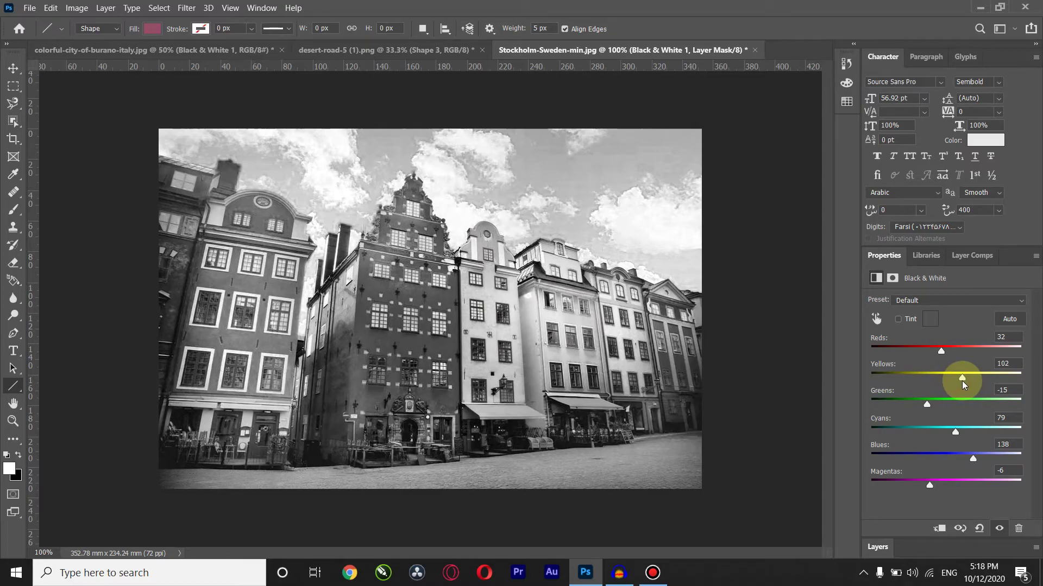